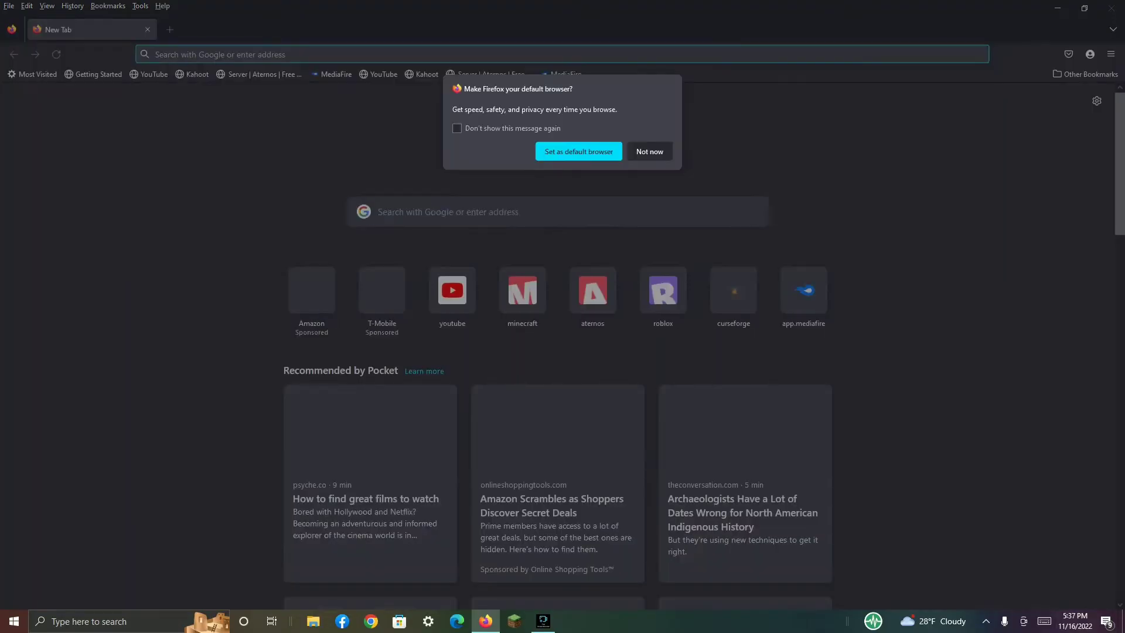
Dismiss the default-browser prompt and open the Chisels & Bits - For Forge mod page on CurseForge
left_click(650, 152)
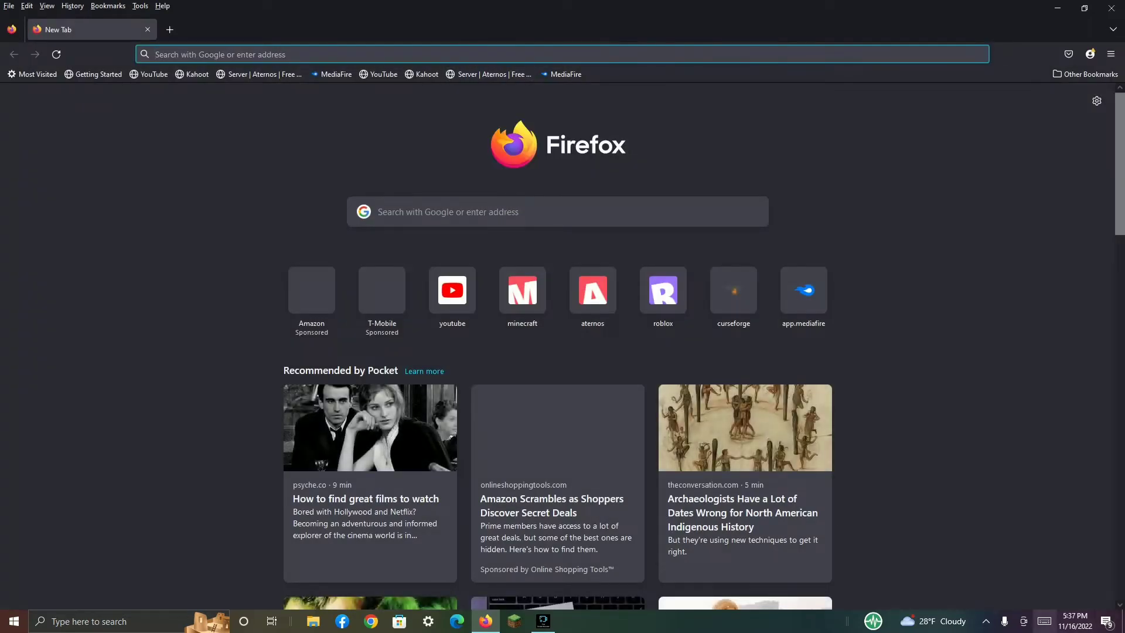
left_click(1044, 621)
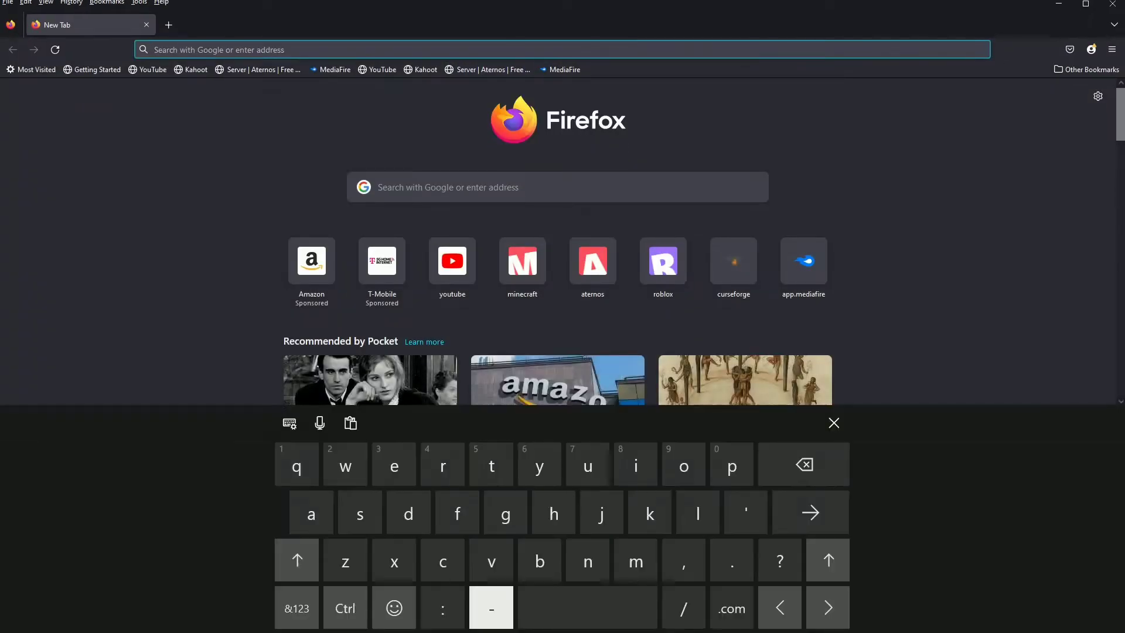
type("chisels-bits")
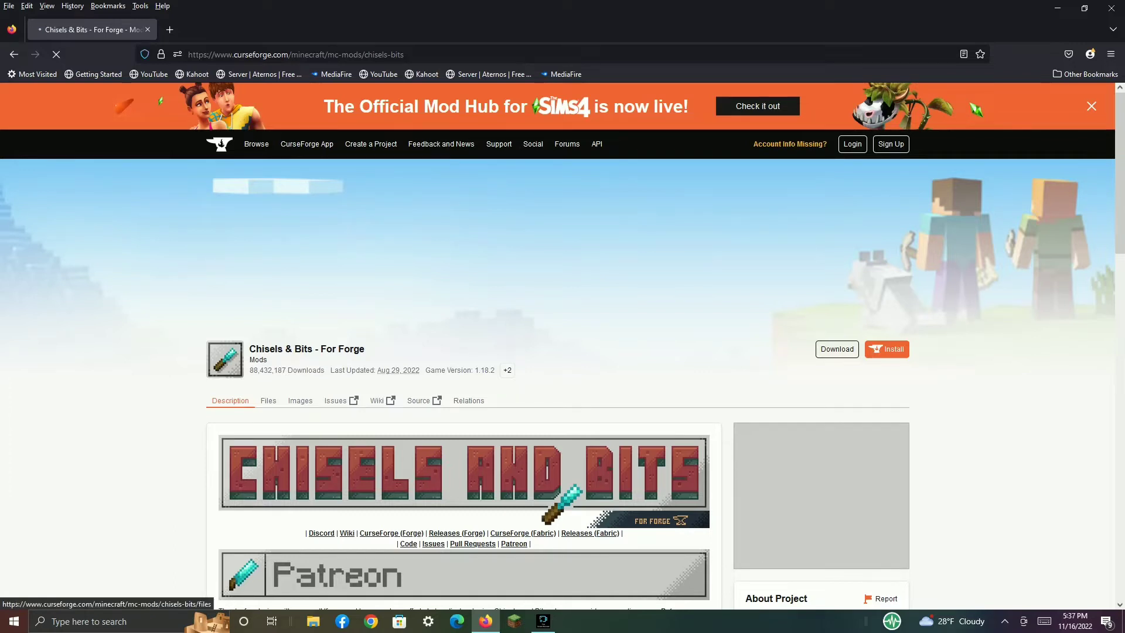
Open the complete file list of the Chisels & Bits mod
left_click(269, 400)
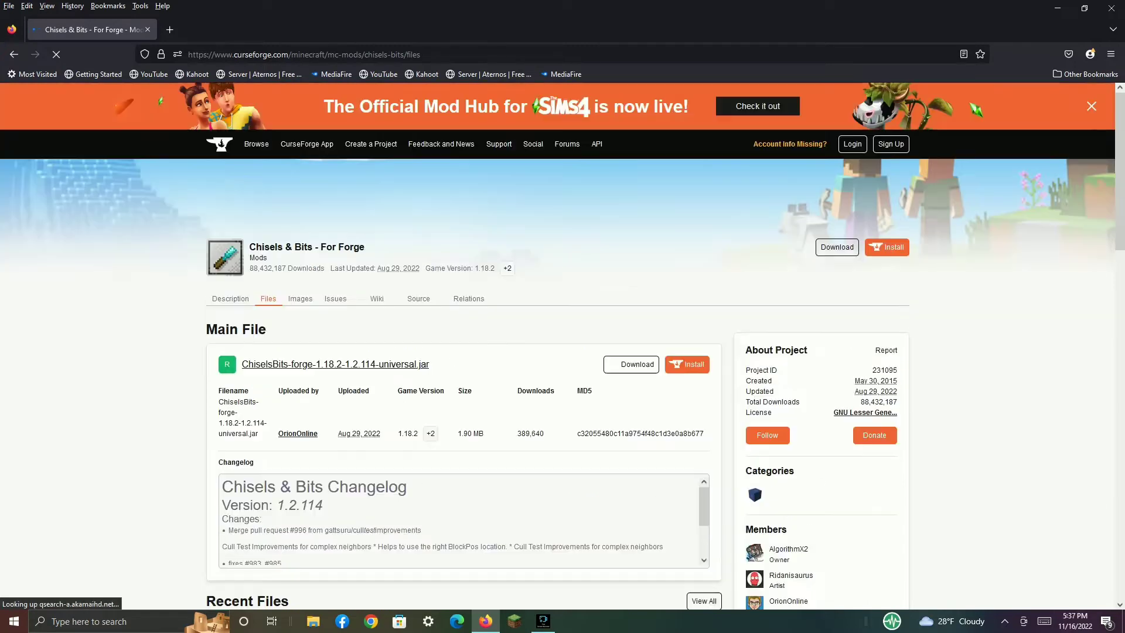
scroll(558, 345, "down", 3)
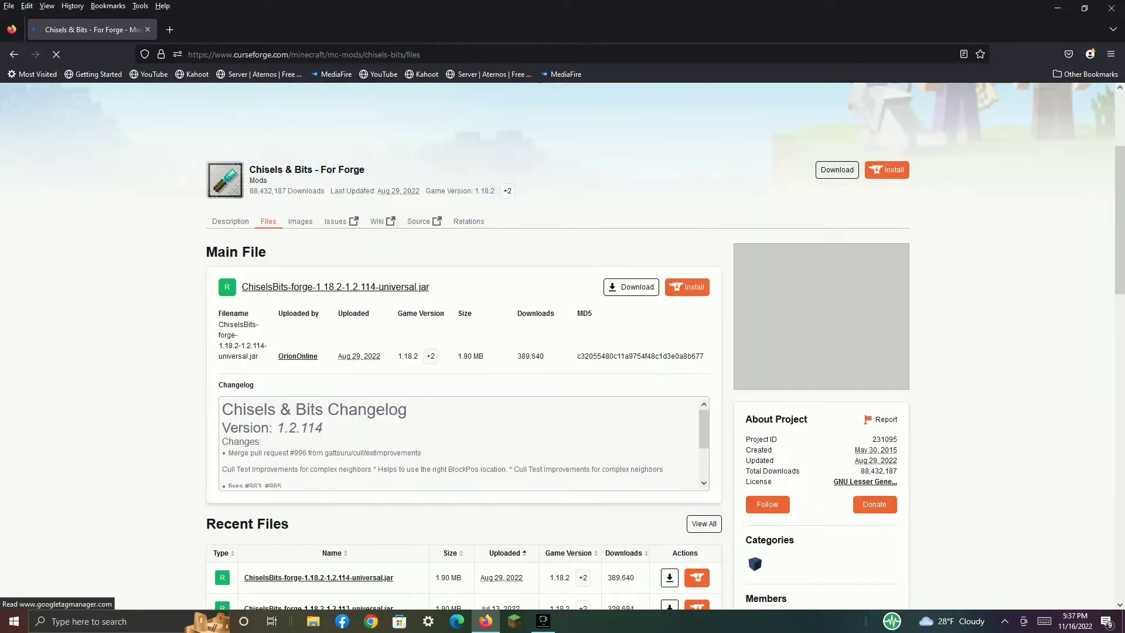
scroll(463, 445, "down", 4)
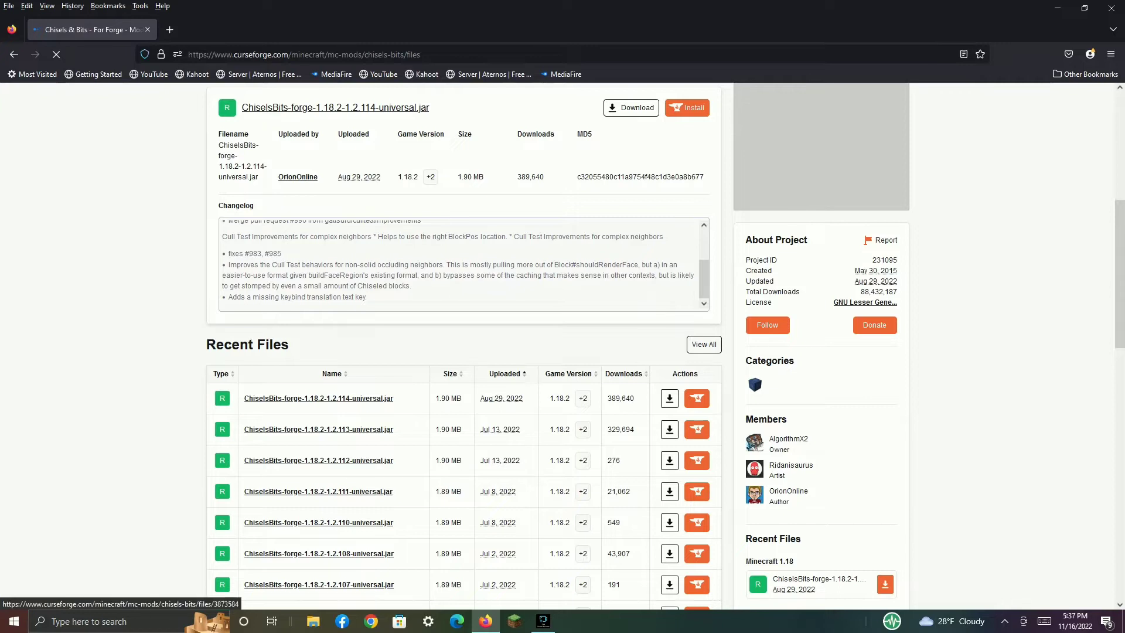
scroll(463, 352, "down", 3)
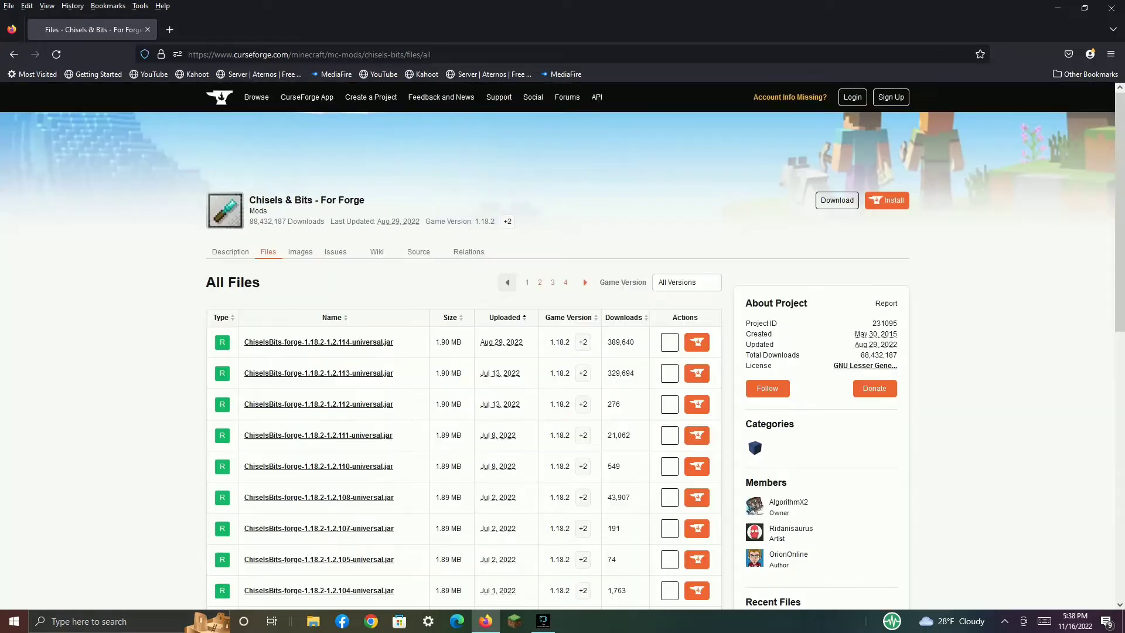
Go to page 3 of the mod's file list and download chiselsandbits-14.33.jar for Minecraft 1.12.2
scroll(563, 346, "down", 10)
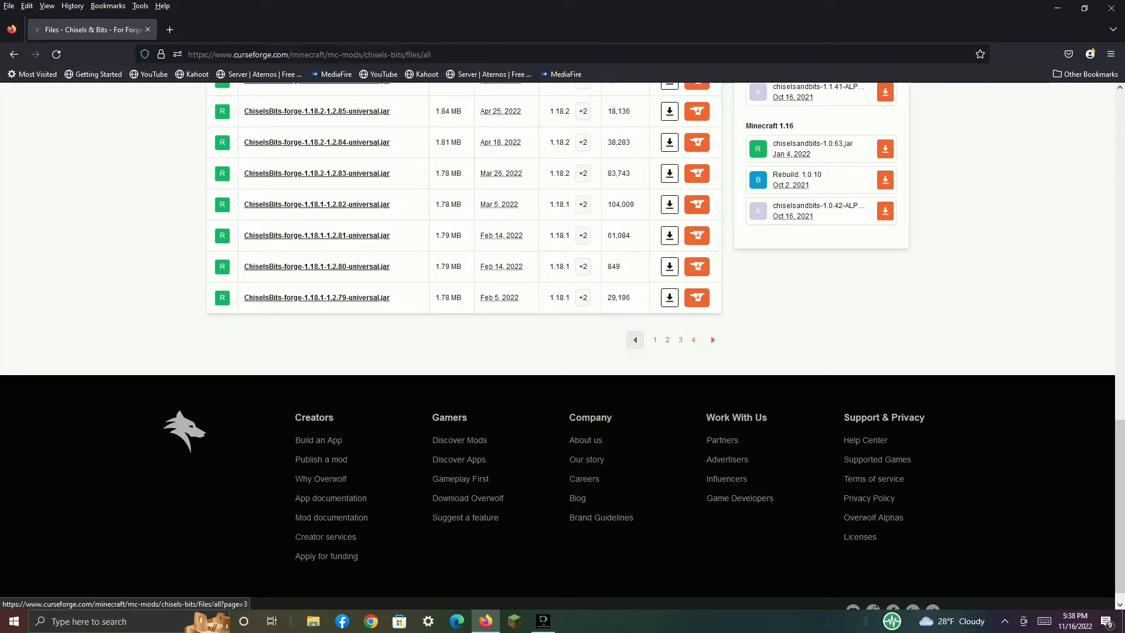
left_click(680, 340)
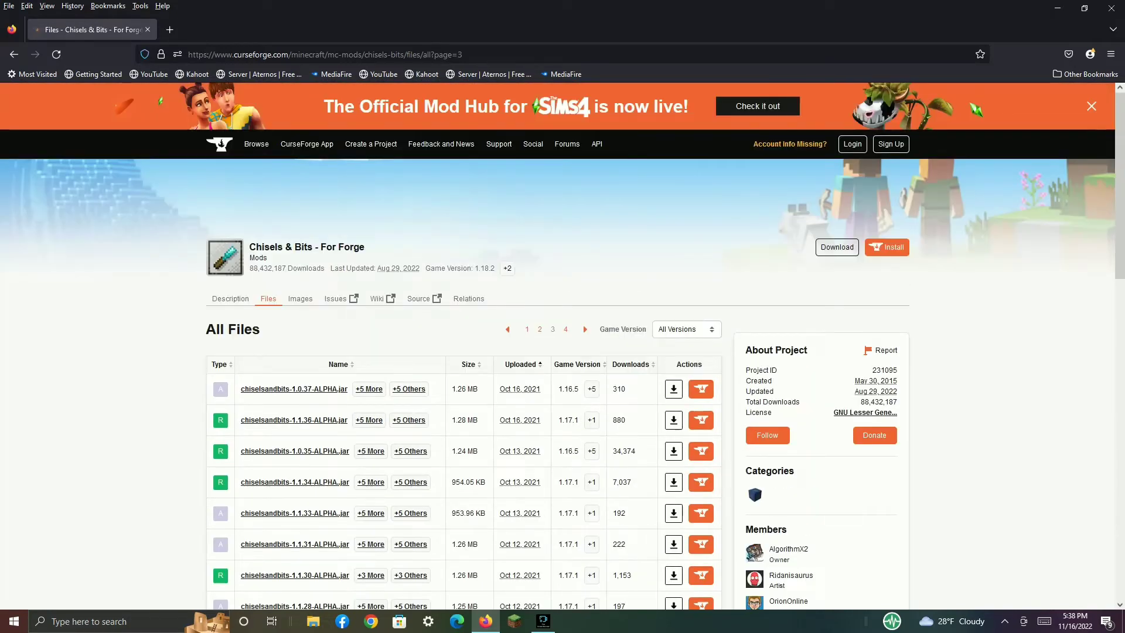
scroll(563, 345, "down", 10)
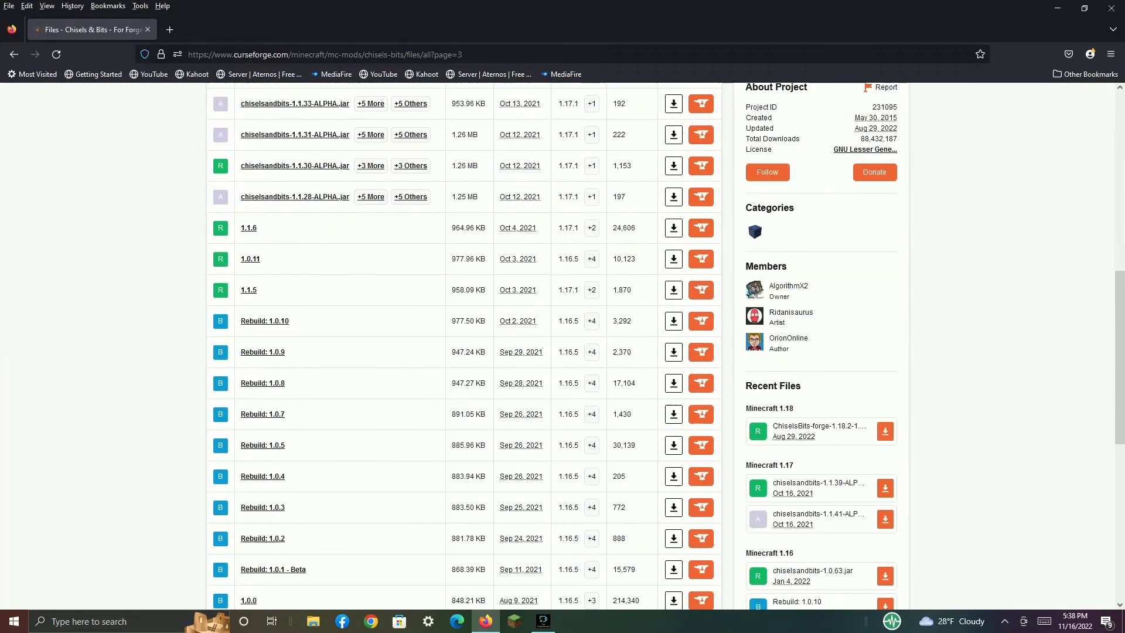
scroll(592, 398, "down", 3)
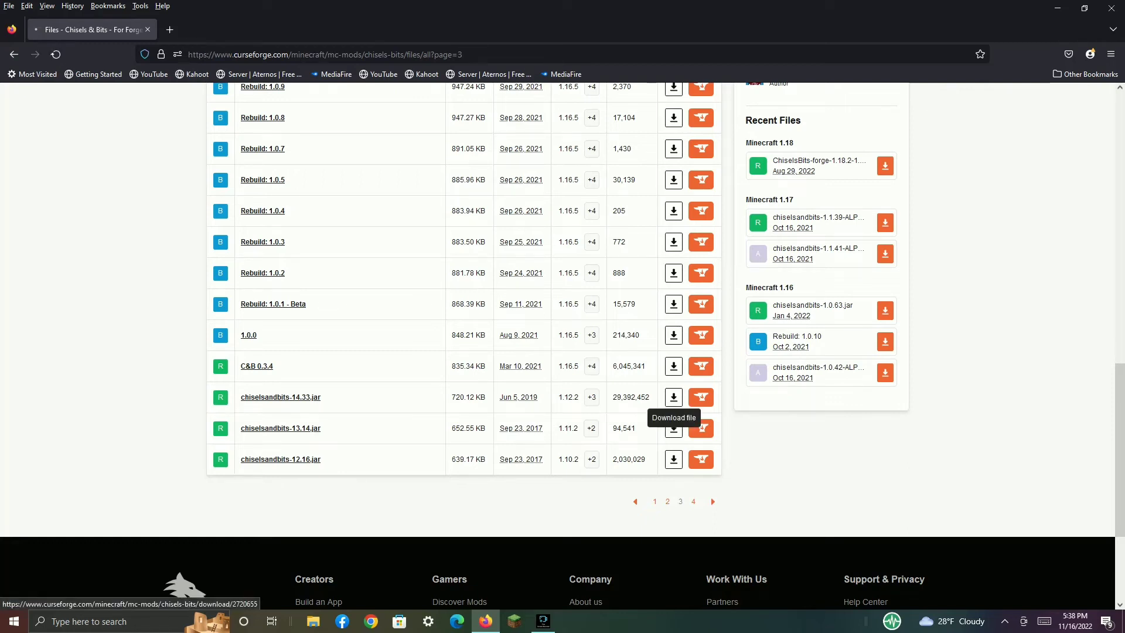
left_click(674, 397)
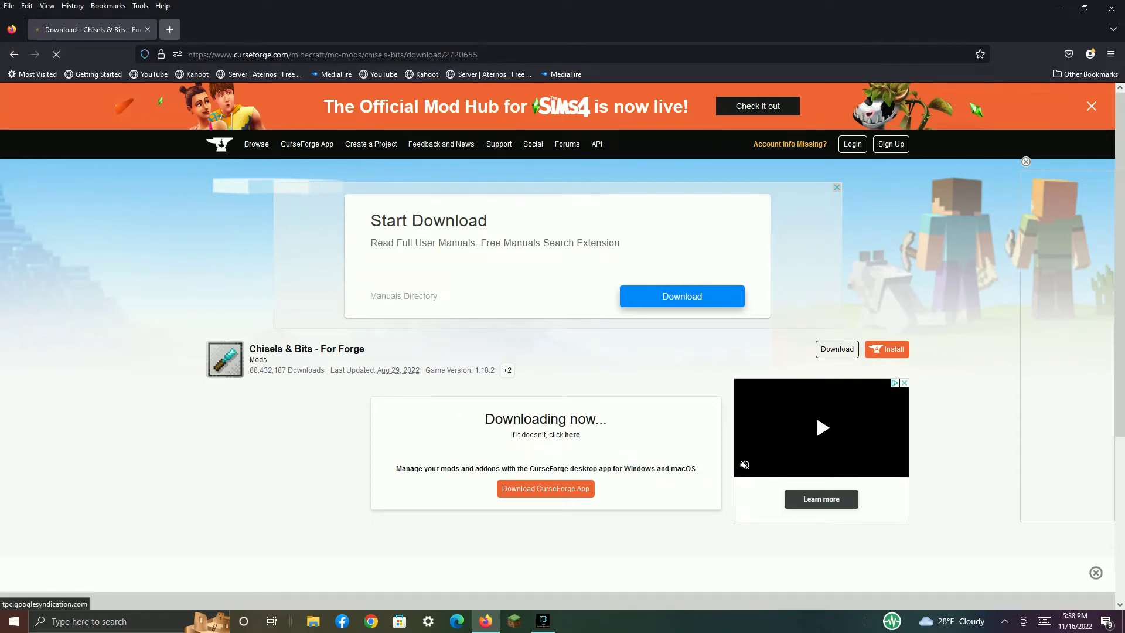
Open a new browser tab and close the Chisels & Bits download tab
left_click(172, 30)
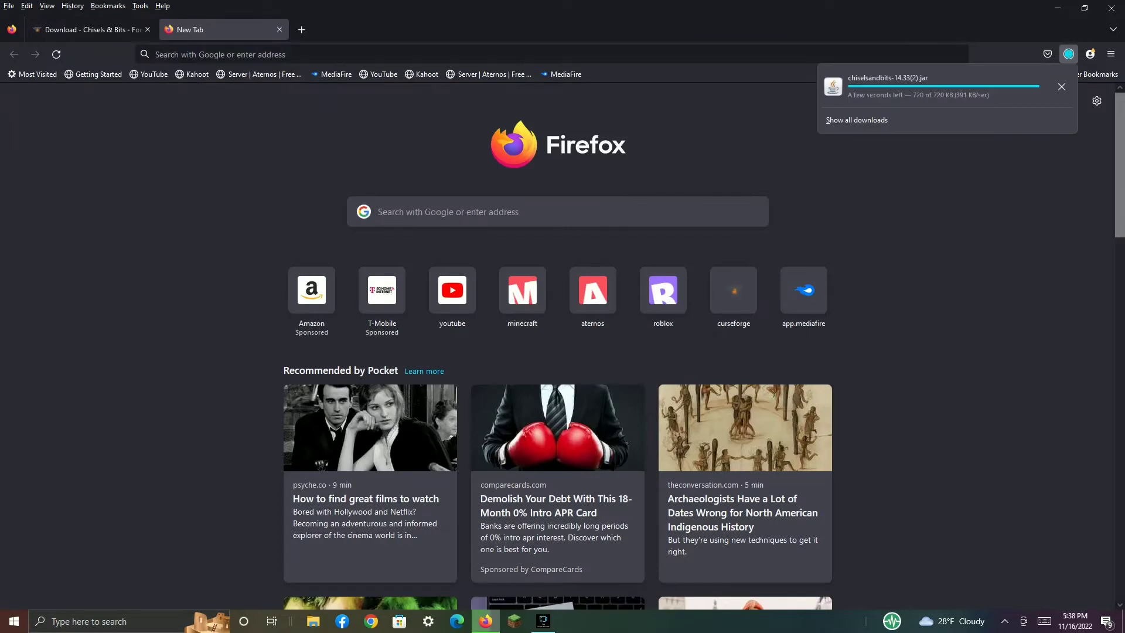
left_click(220, 55)
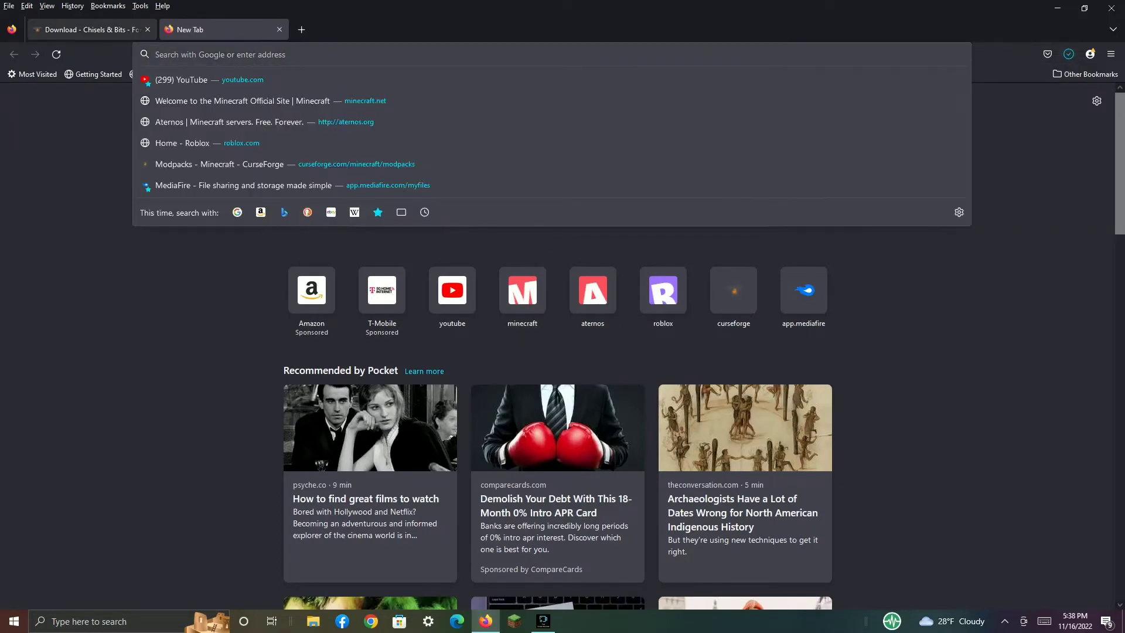
left_click(147, 29)
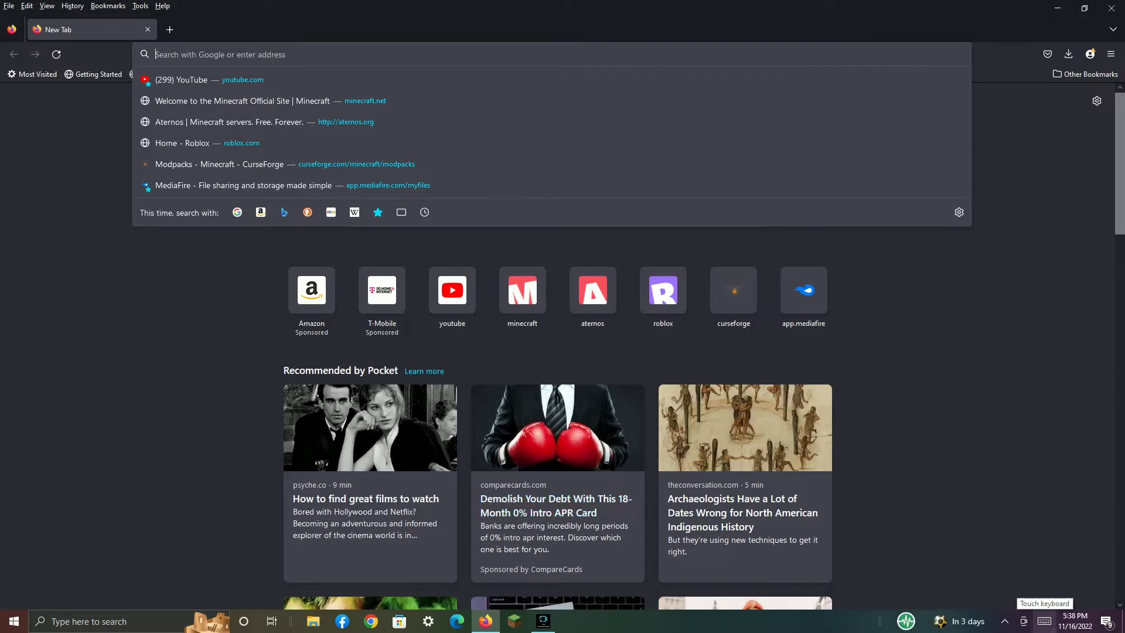
Search the web for minecraft forge and open the Minecraft Forge downloads page
left_click(1044, 621)
type("minecraftskins.com/")
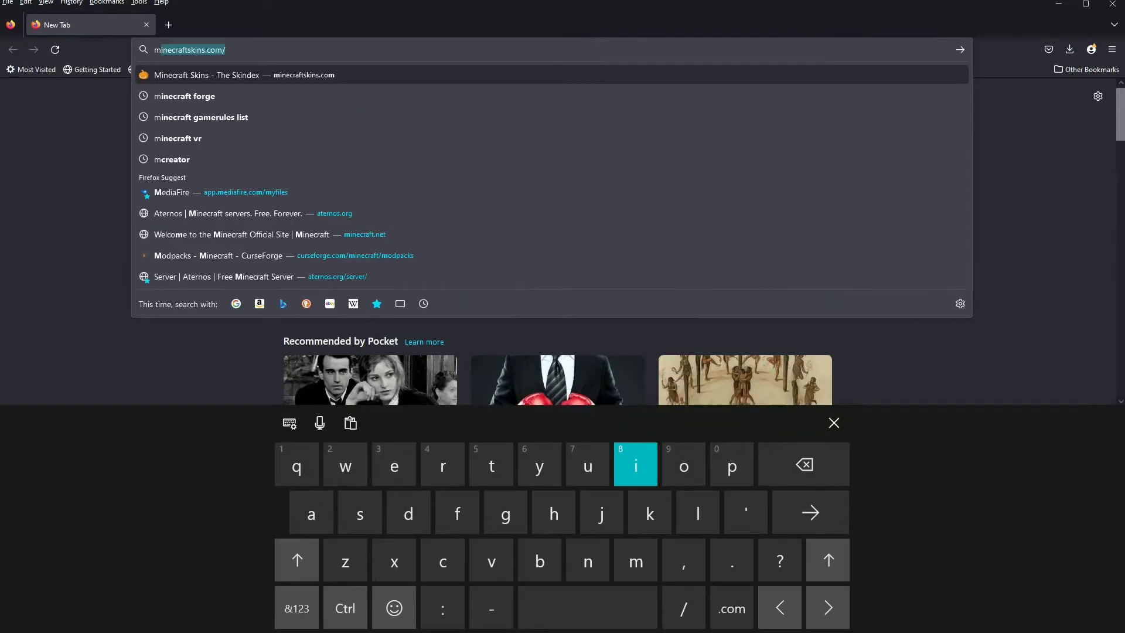
left_click(469, 97)
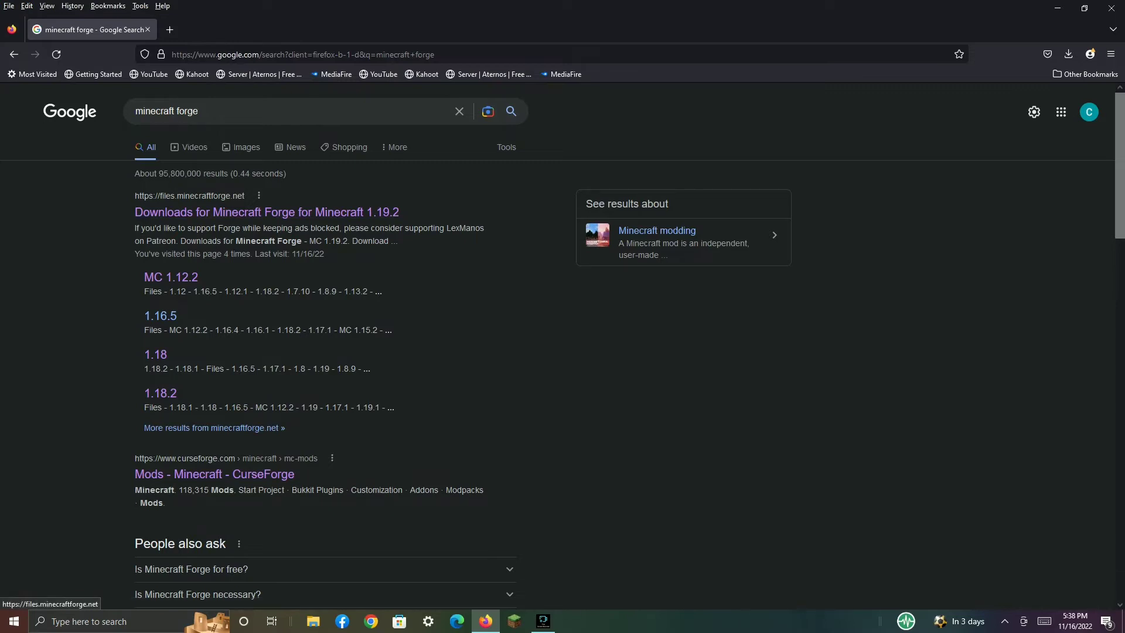
left_click(267, 212)
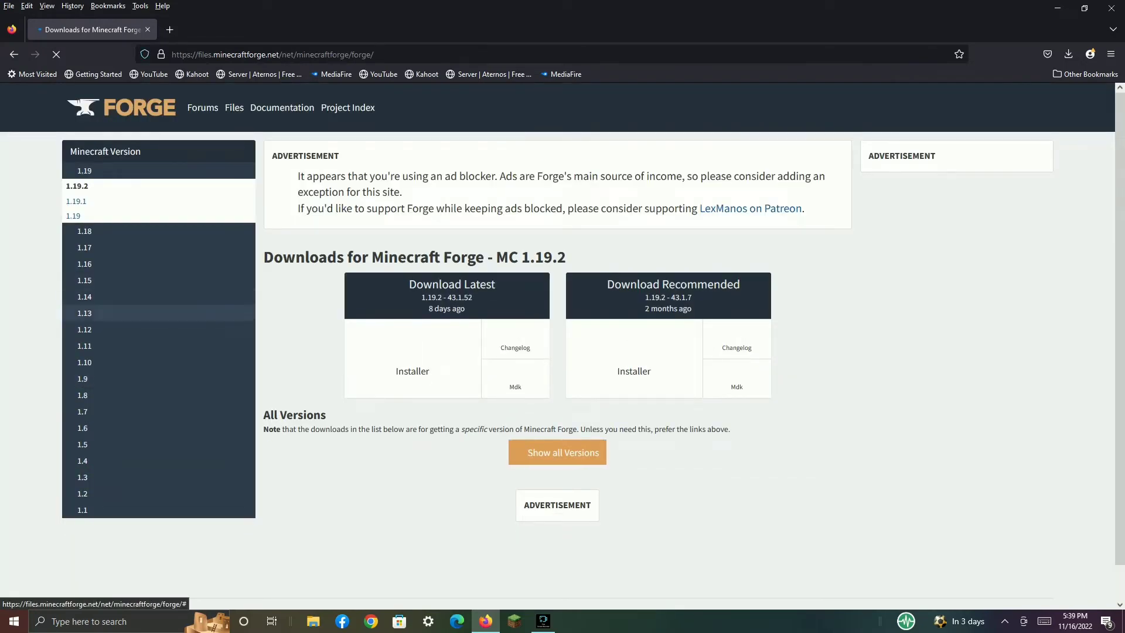
Download the latest Forge installer for Minecraft 1.12.2, version 14.23.5.2860, dismissing the update pop-up and skipping the advertisement page
left_click(82, 330)
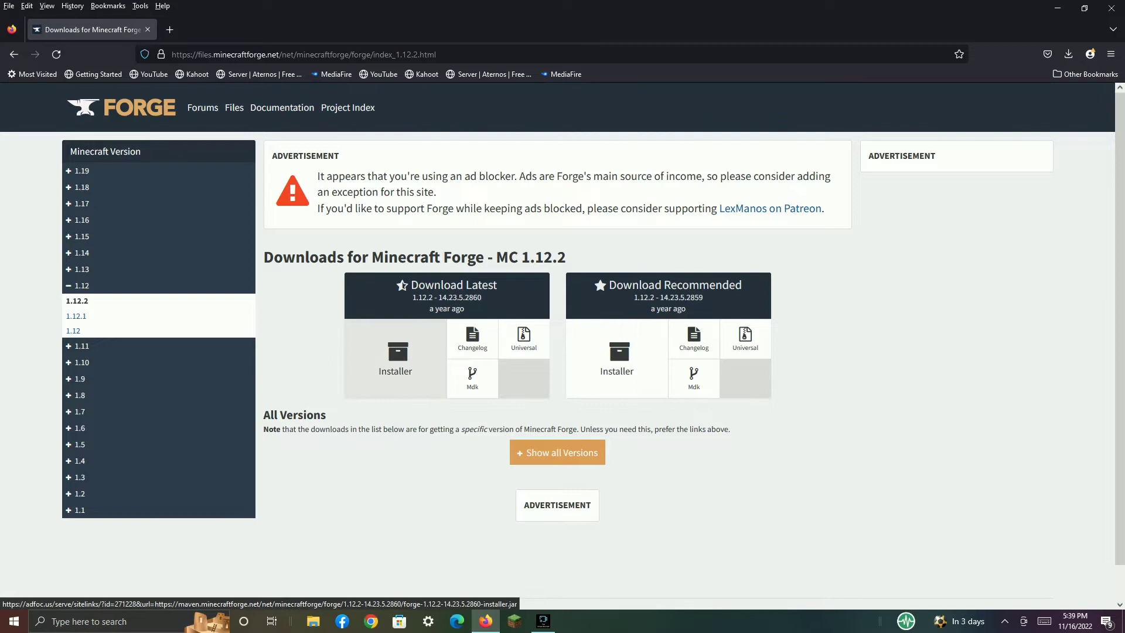
left_click(404, 355)
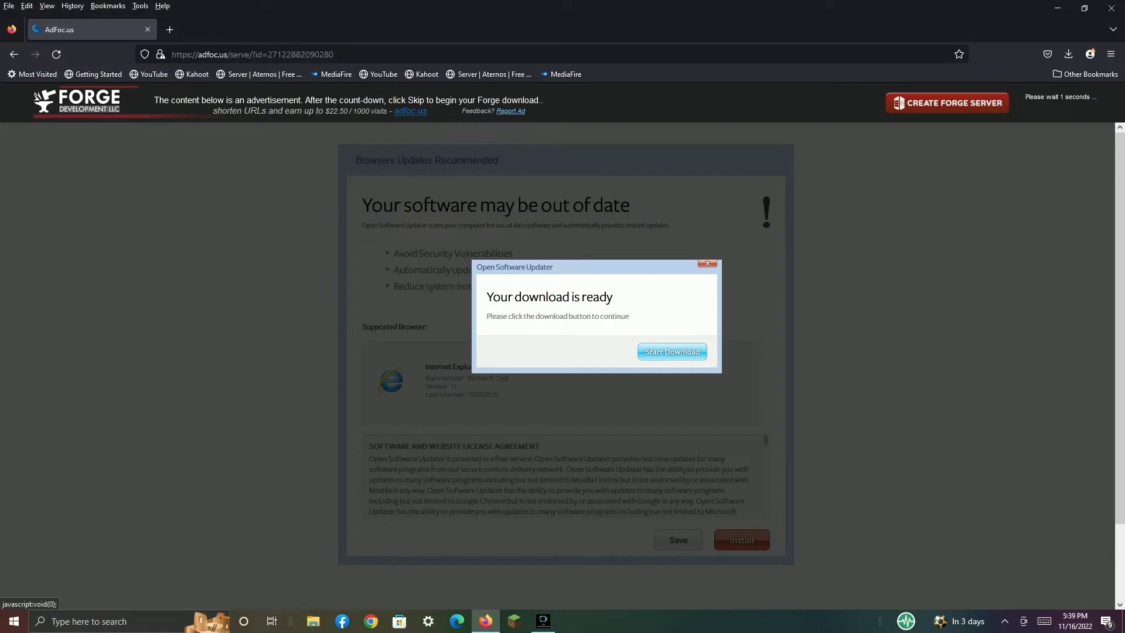
left_click(708, 263)
left_click(1055, 104)
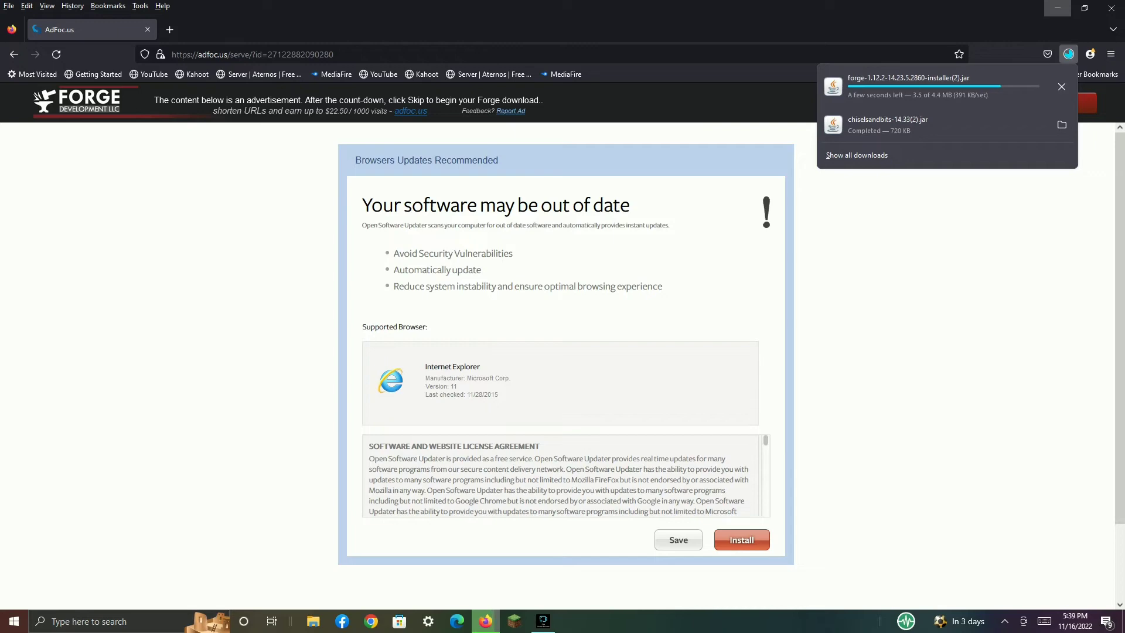
Close the browser to return to the desktop
left_click(1058, 8)
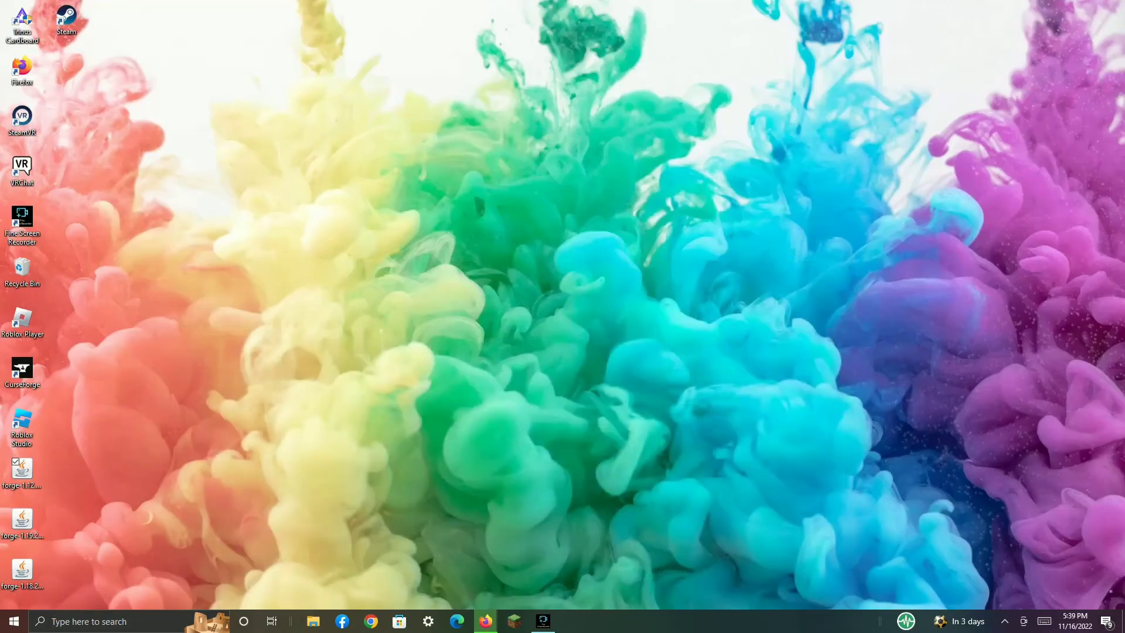
left_click(486, 620)
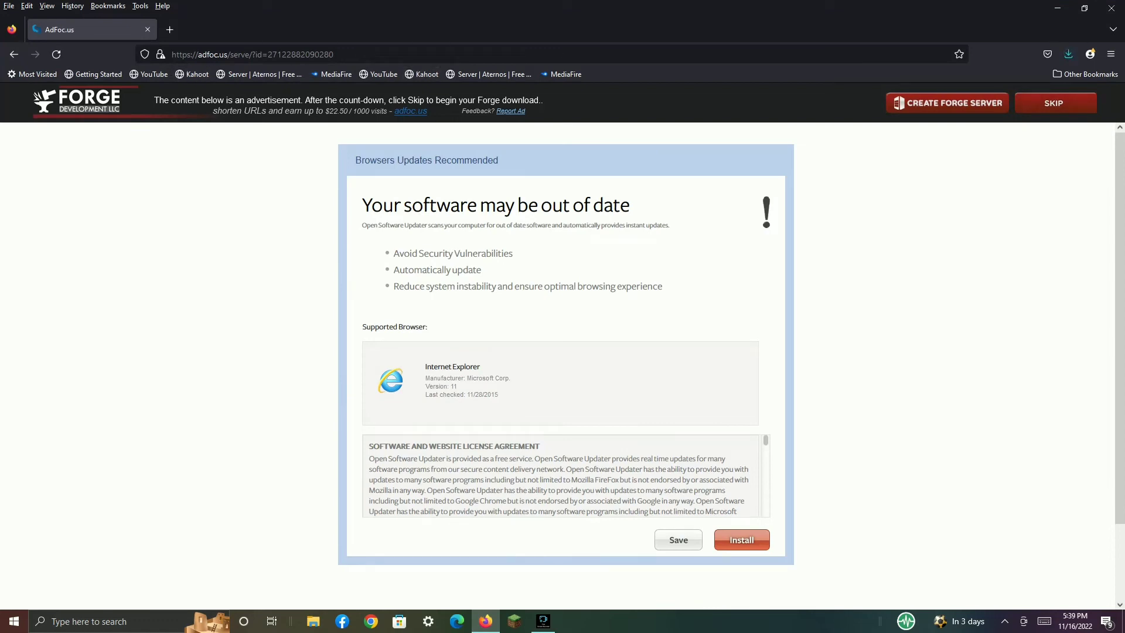
left_click(1112, 8)
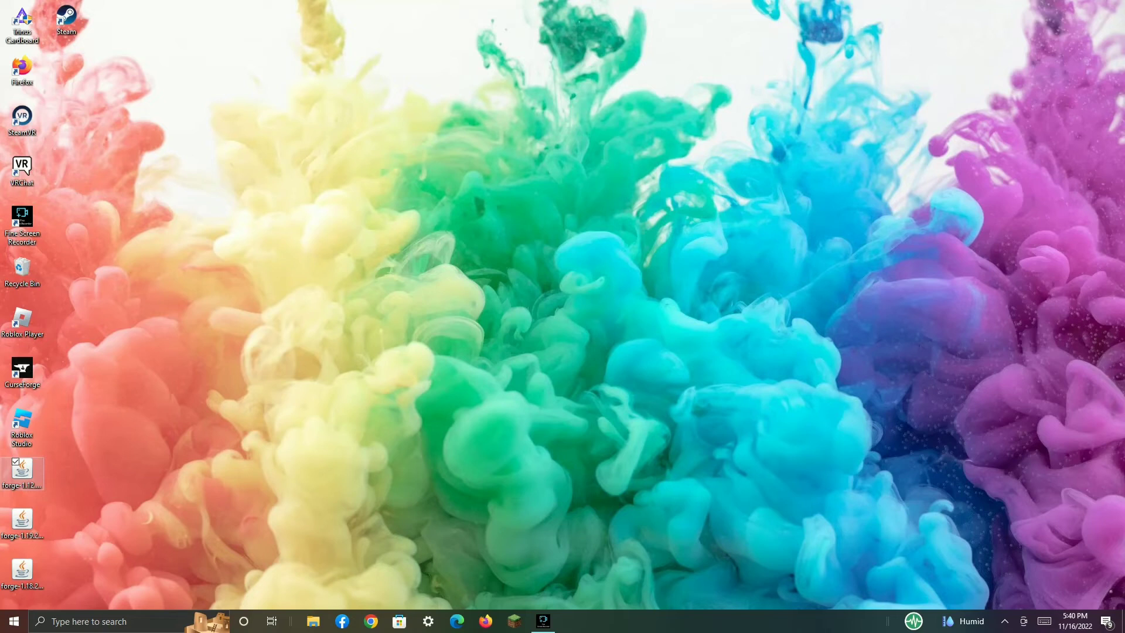
Run the Forge 1.12.2 installer from the desktop and install the client into the default .minecraft folder
left_click(22, 473)
right_click(21, 472)
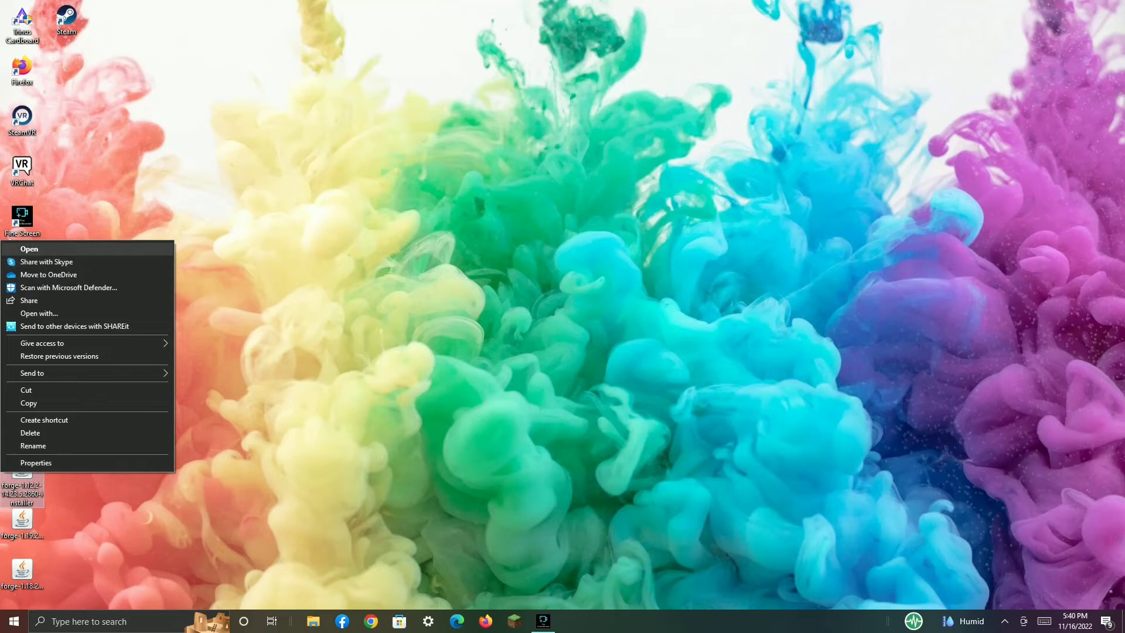
left_click(29, 249)
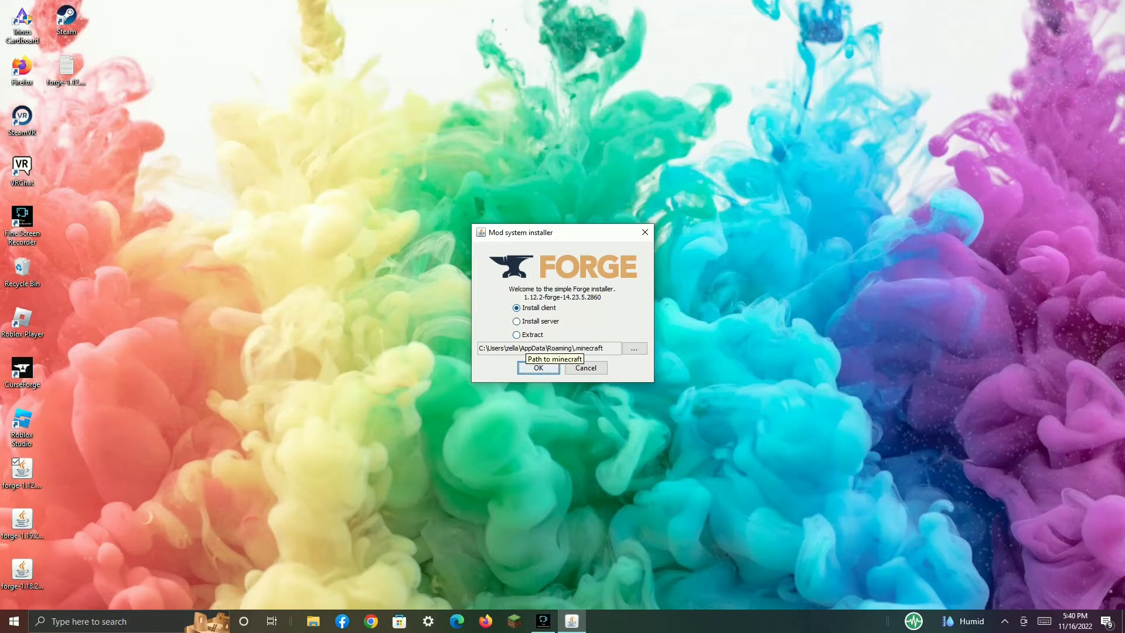
key("Return")
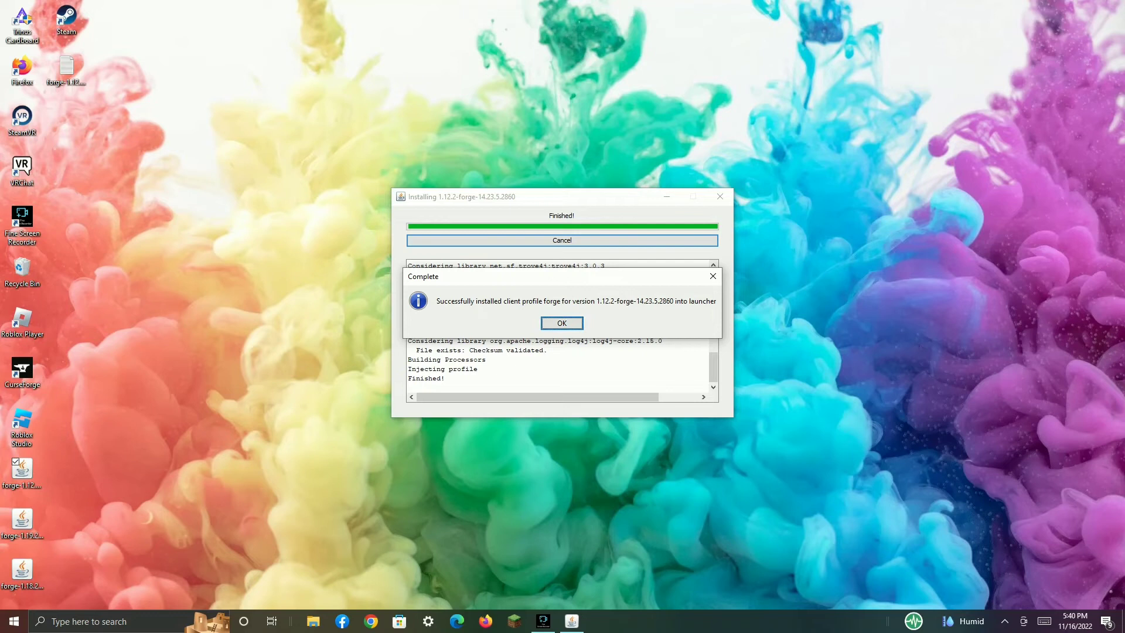
key("Return")
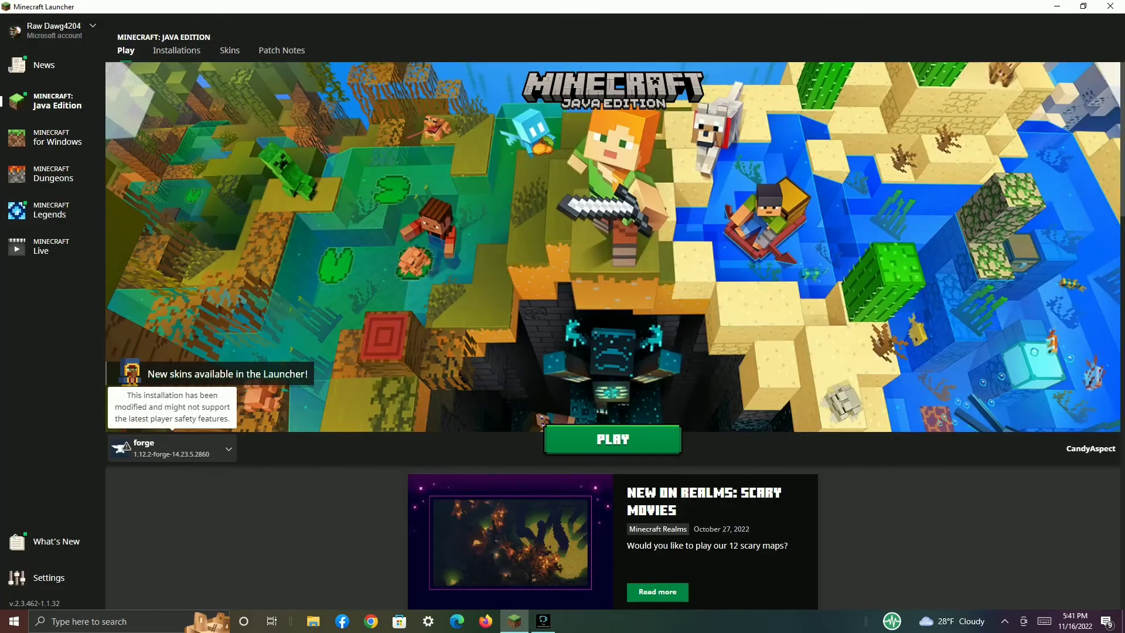
Look through the available Java Edition installations in the Minecraft Launcher for the 1.12.2 Forge profile, and close the launcher
left_click(172, 448)
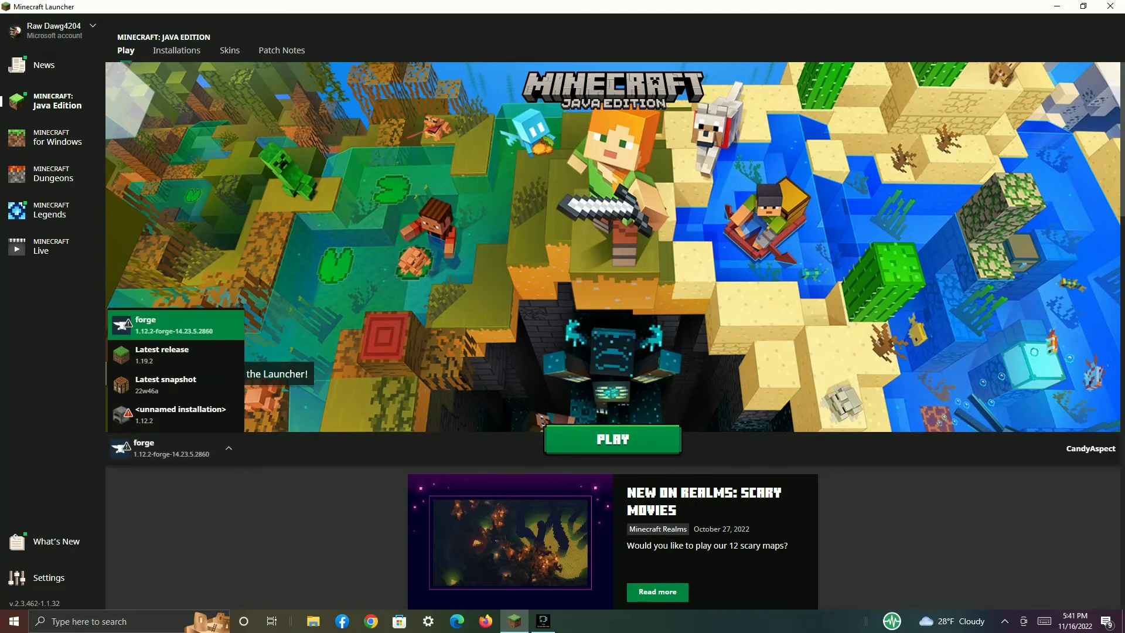
key("Down")
key("Down")
key("Down")
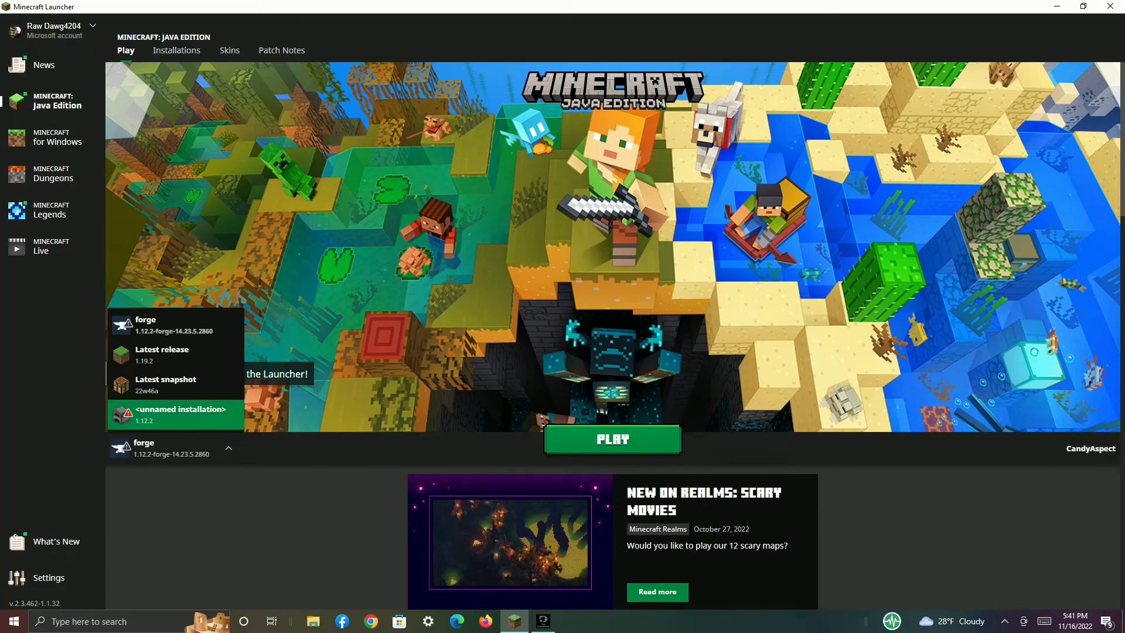
key("Down")
key("Down")
key("Down")
key("Down")
key("Down")
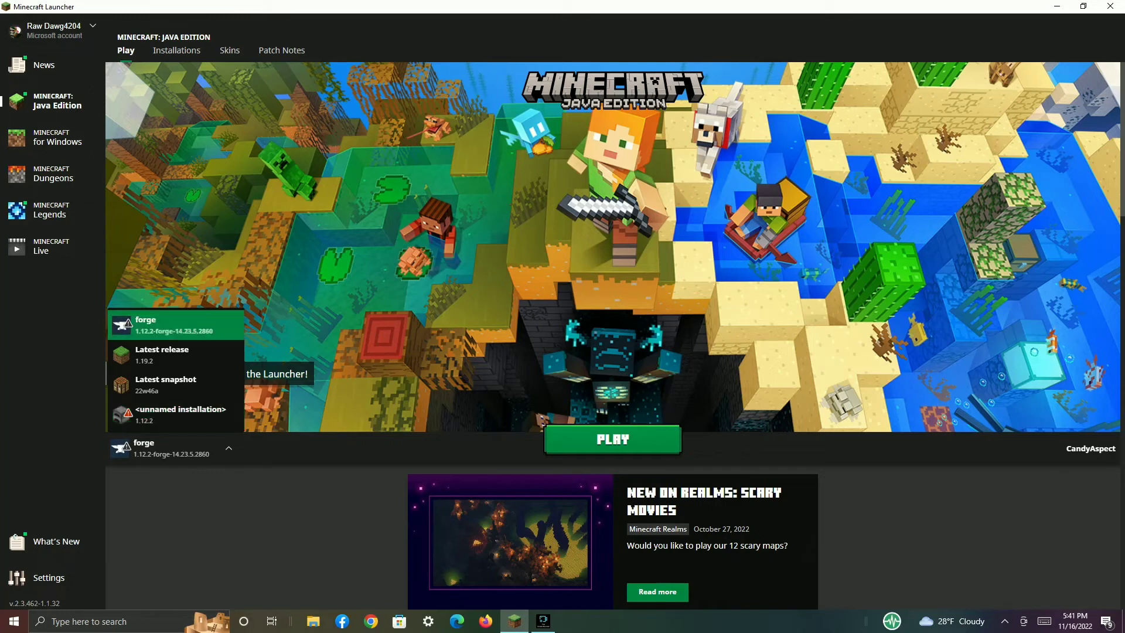
key("Down")
key("Down")
key("Down")
key("Escape")
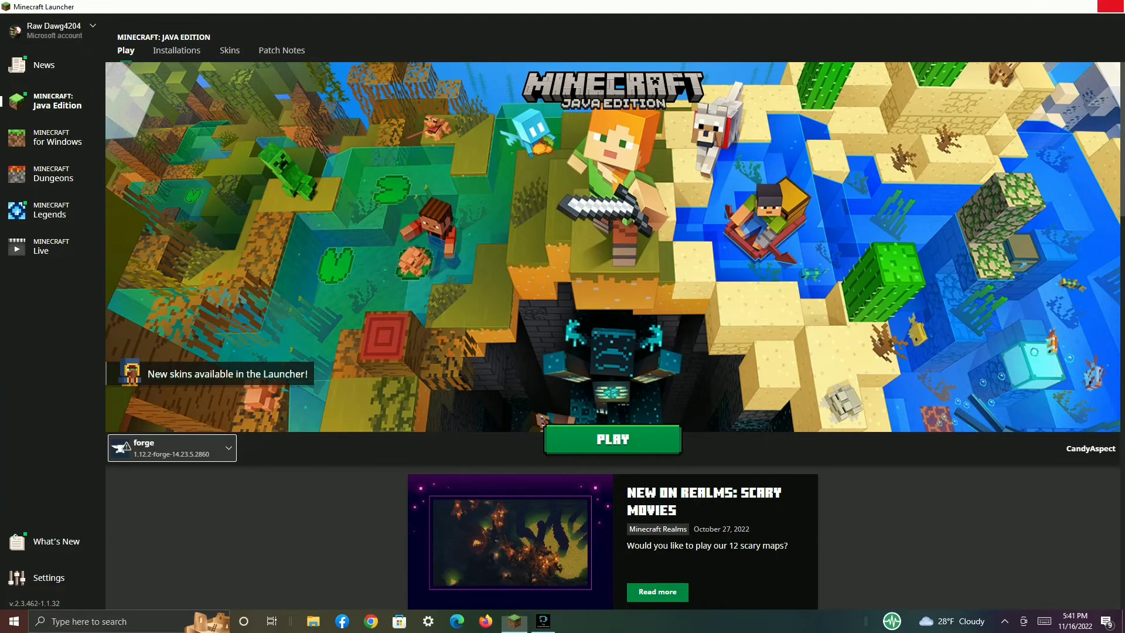
left_click(1111, 7)
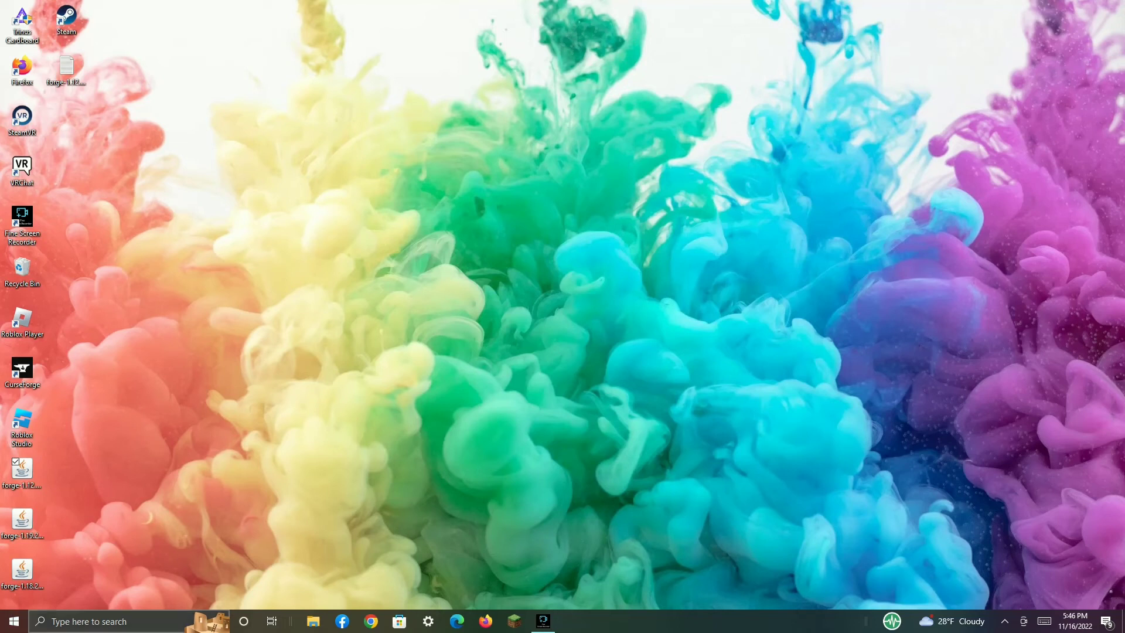
Open File Explorer, copy the chiselsandbits-14.33(1) file from the Downloads folder, and close the window
left_click(117, 622)
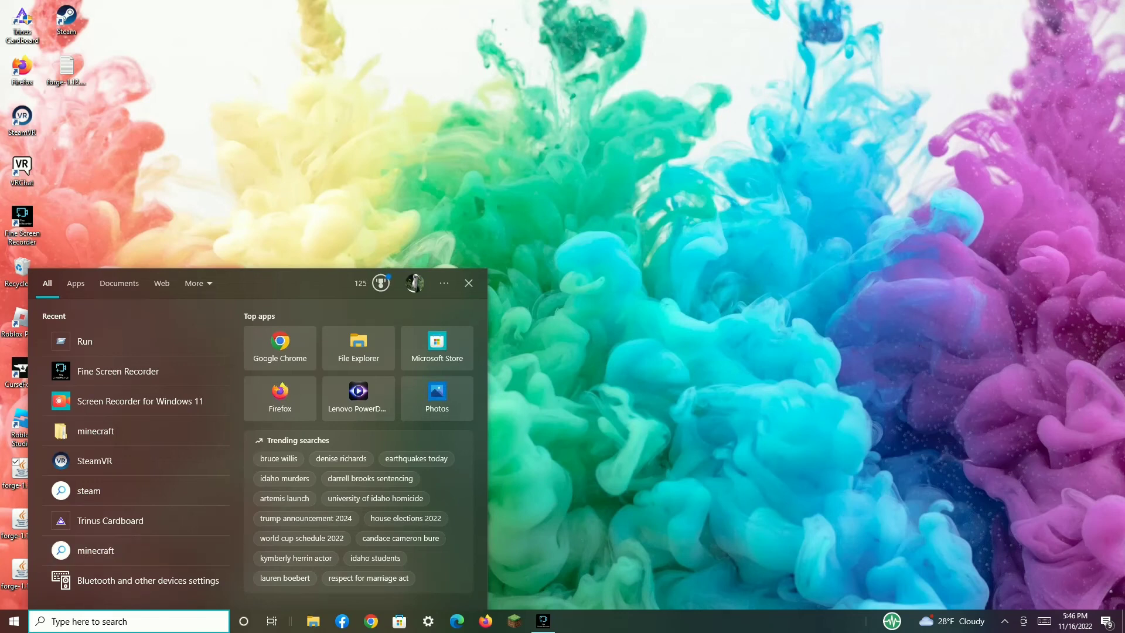
left_click(358, 349)
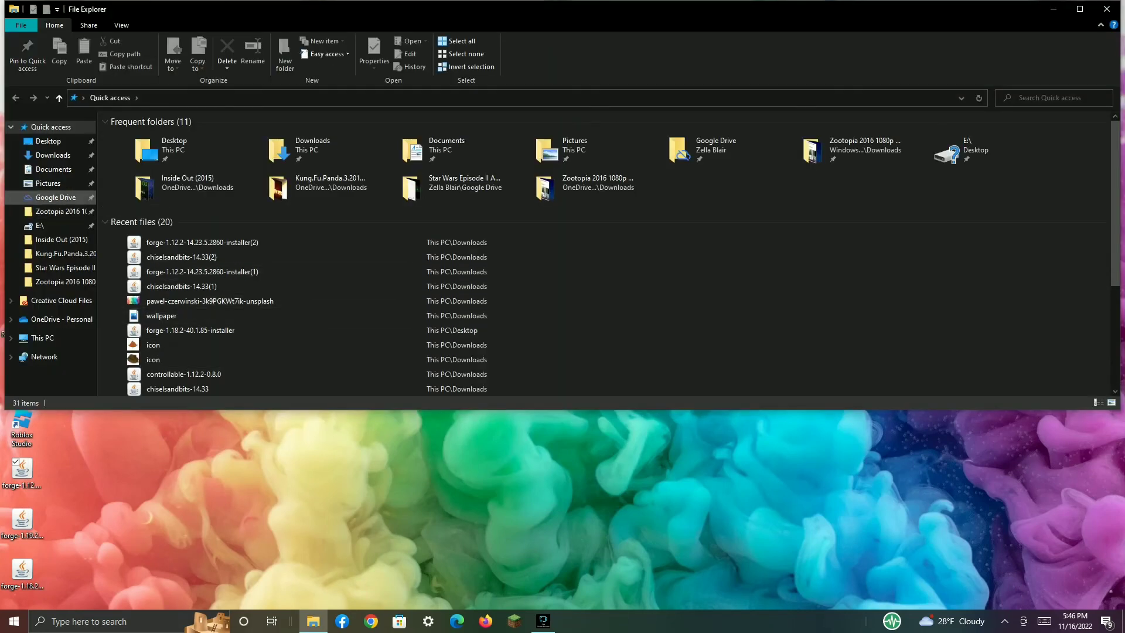
left_click(54, 155)
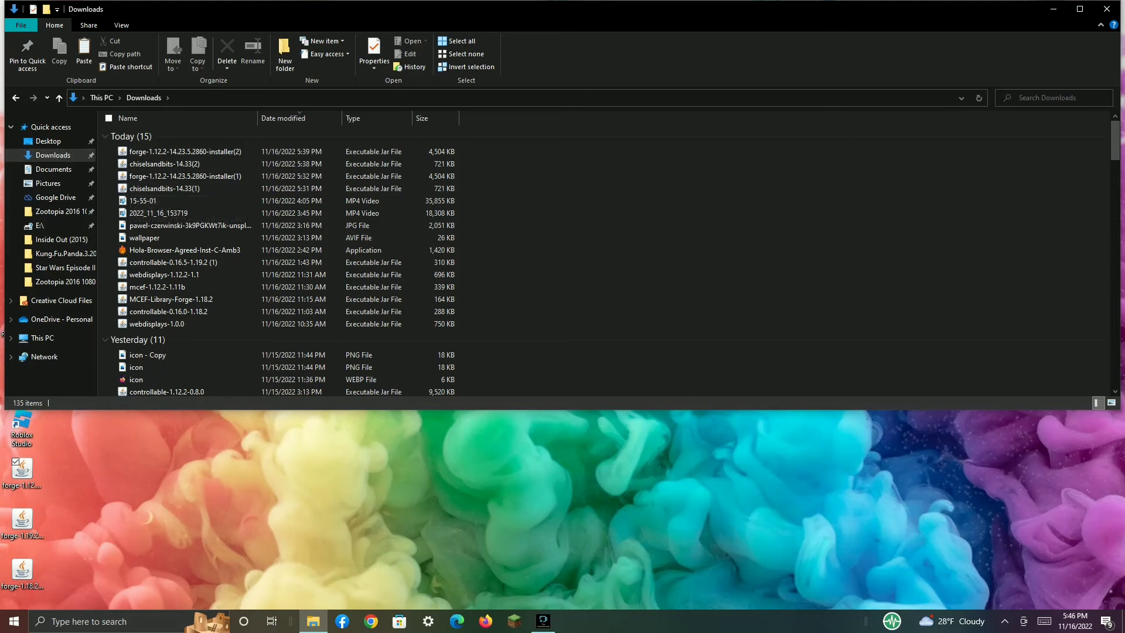
left_click_drag(500, 196, 464, 184)
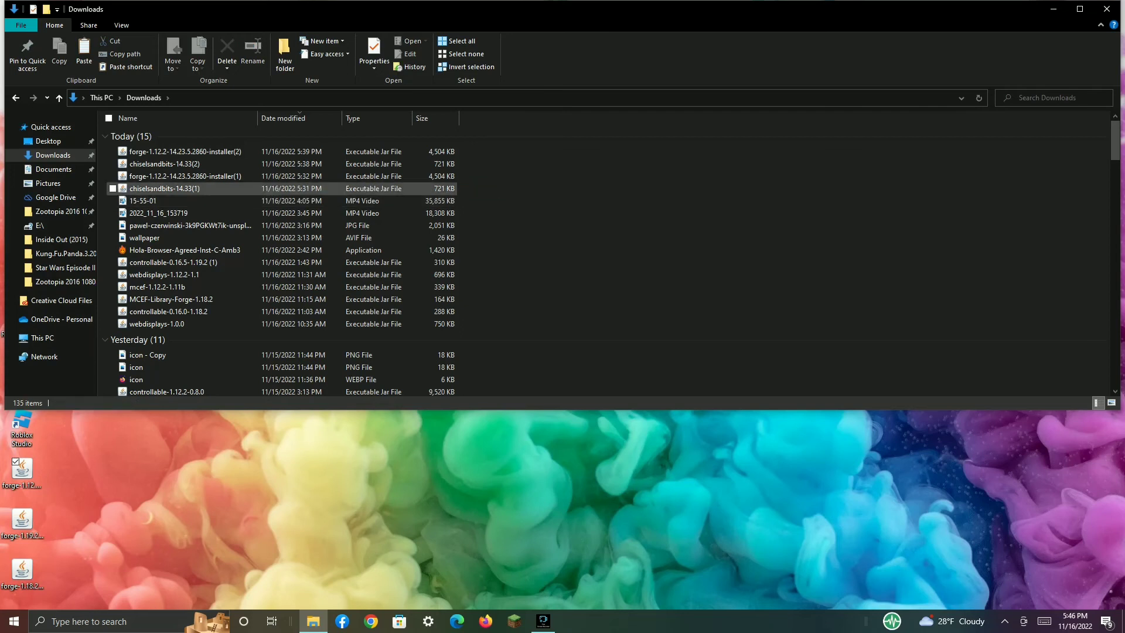
left_click(450, 186)
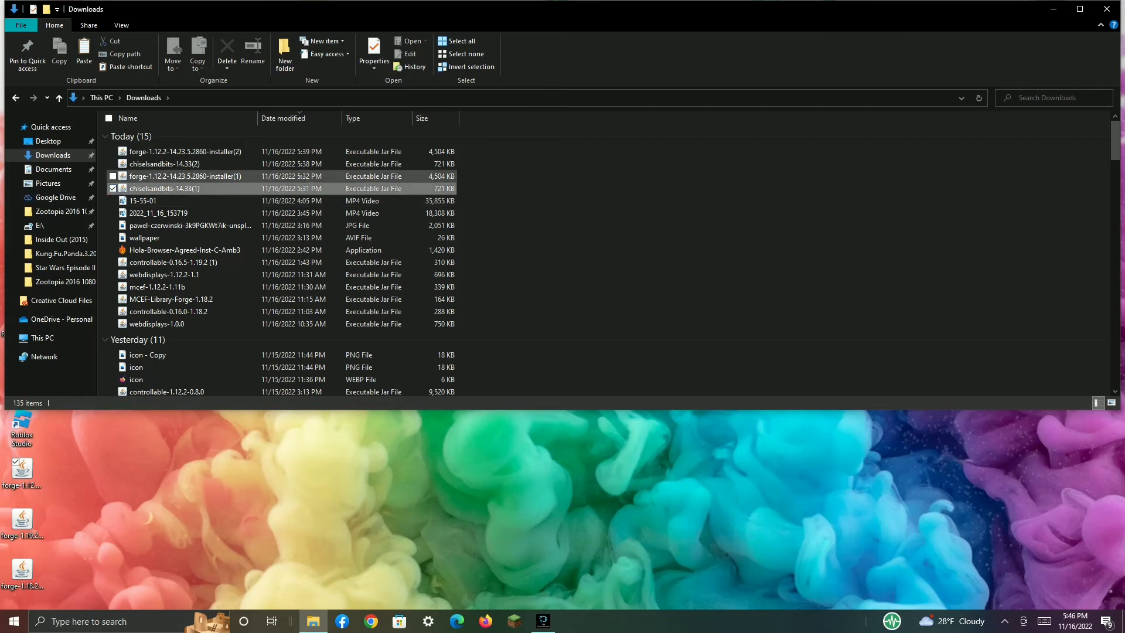
right_click(164, 188)
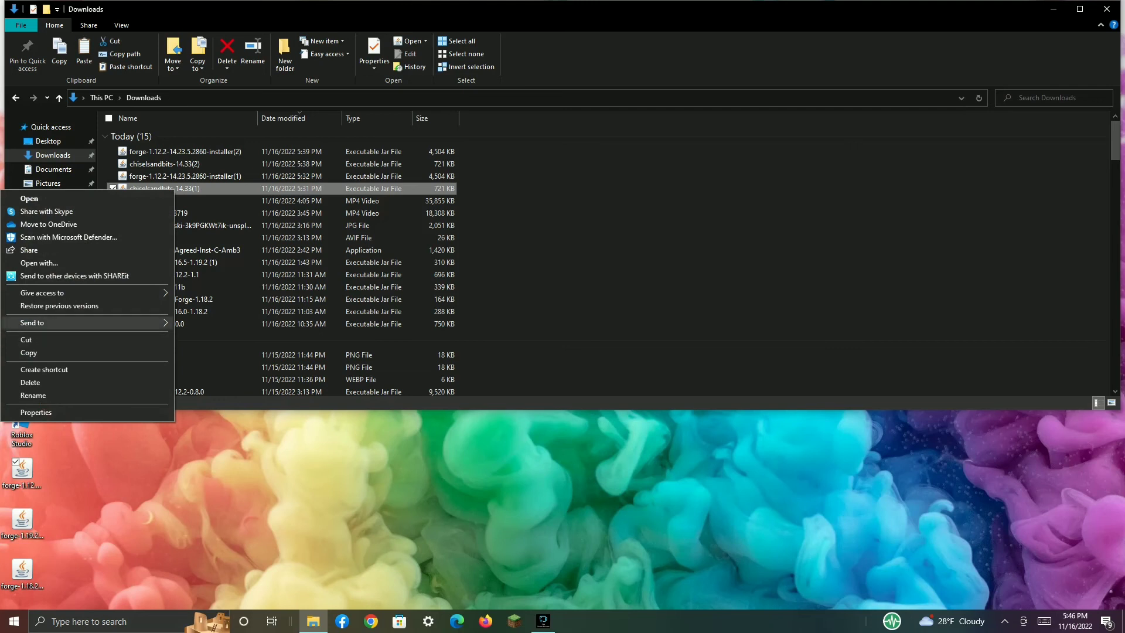
left_click(29, 352)
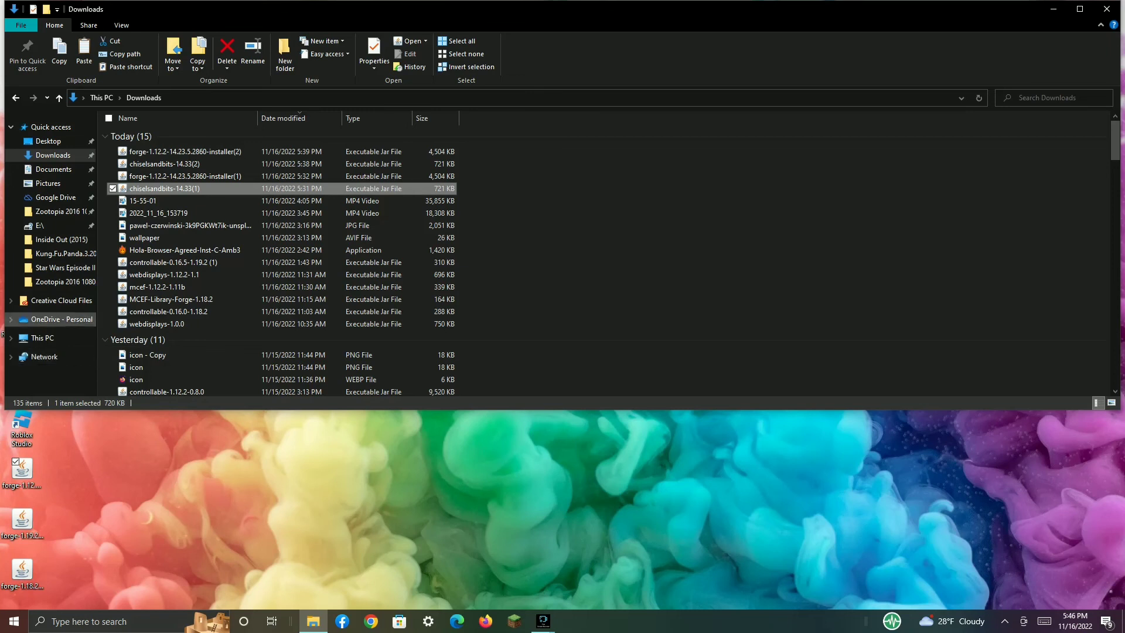
left_click(1107, 9)
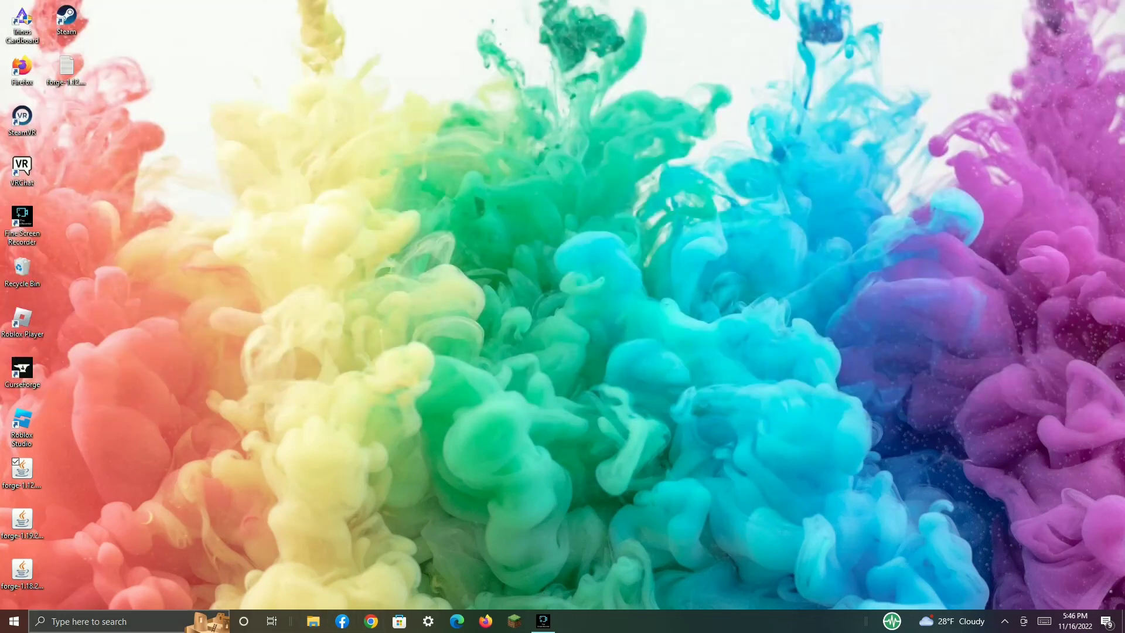
Use Run with %appdata% to open the Roaming folder, and go to the mods folder inside .minecraft
left_click(117, 621)
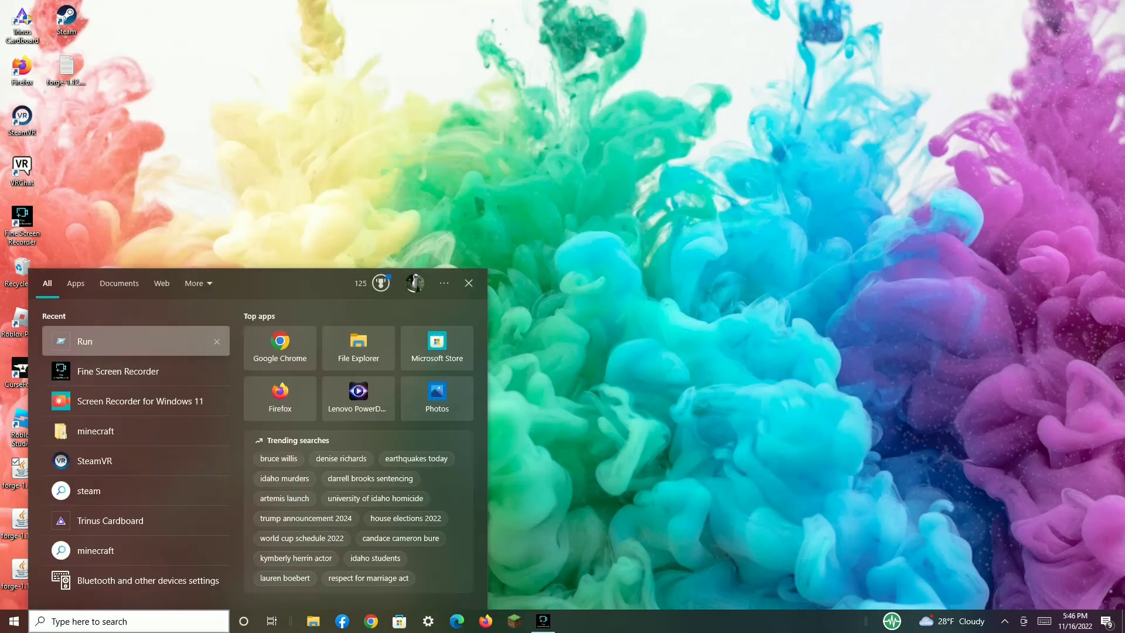
left_click(135, 342)
left_click(89, 547)
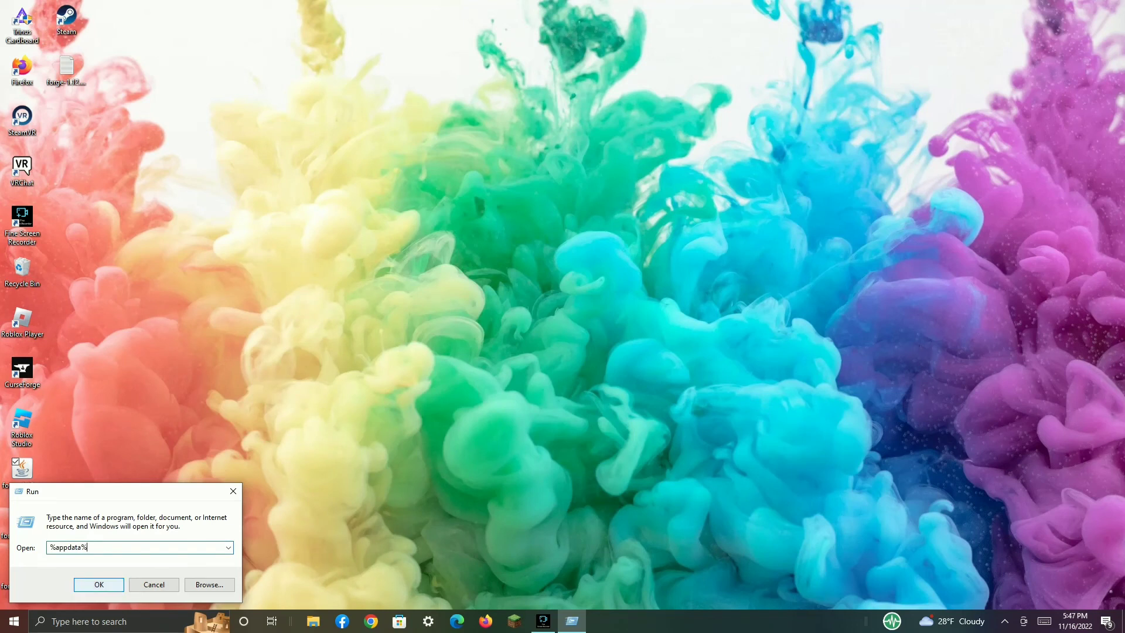
left_click(99, 585)
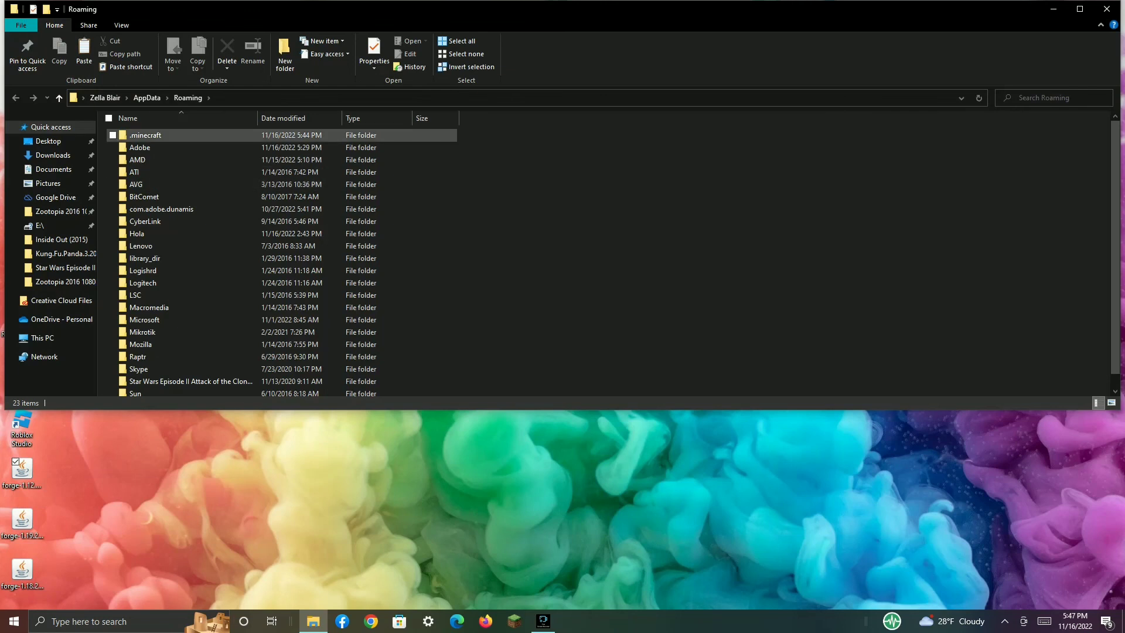
double_click(145, 135)
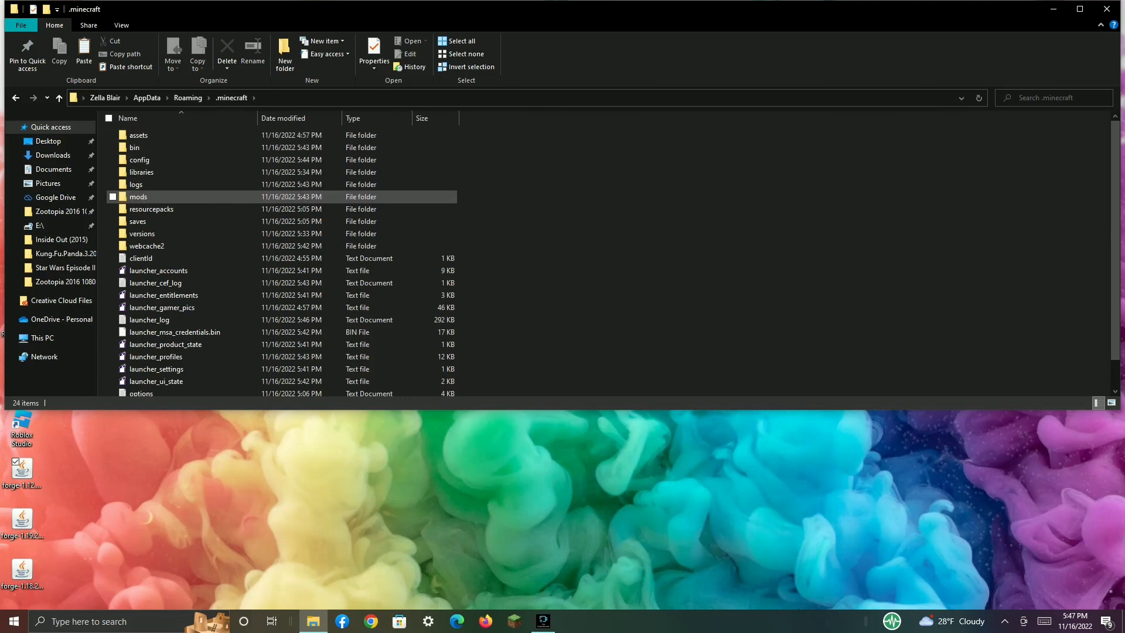
double_click(138, 197)
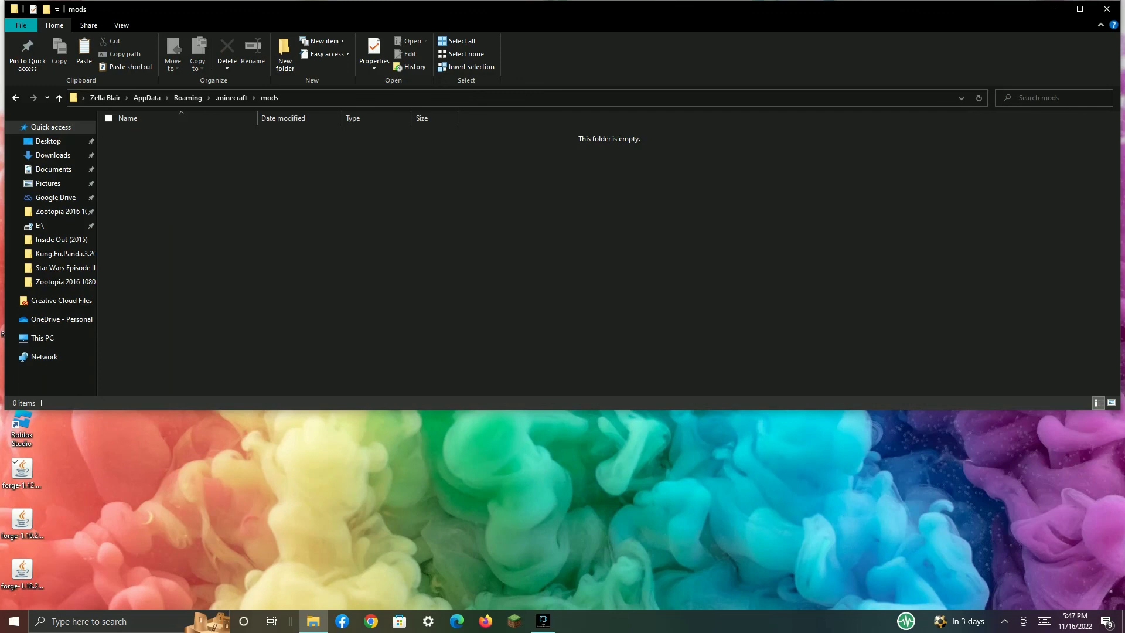
Paste the copied Chisels & Bits file into the mods folder and close the folder window
right_click(117, 168)
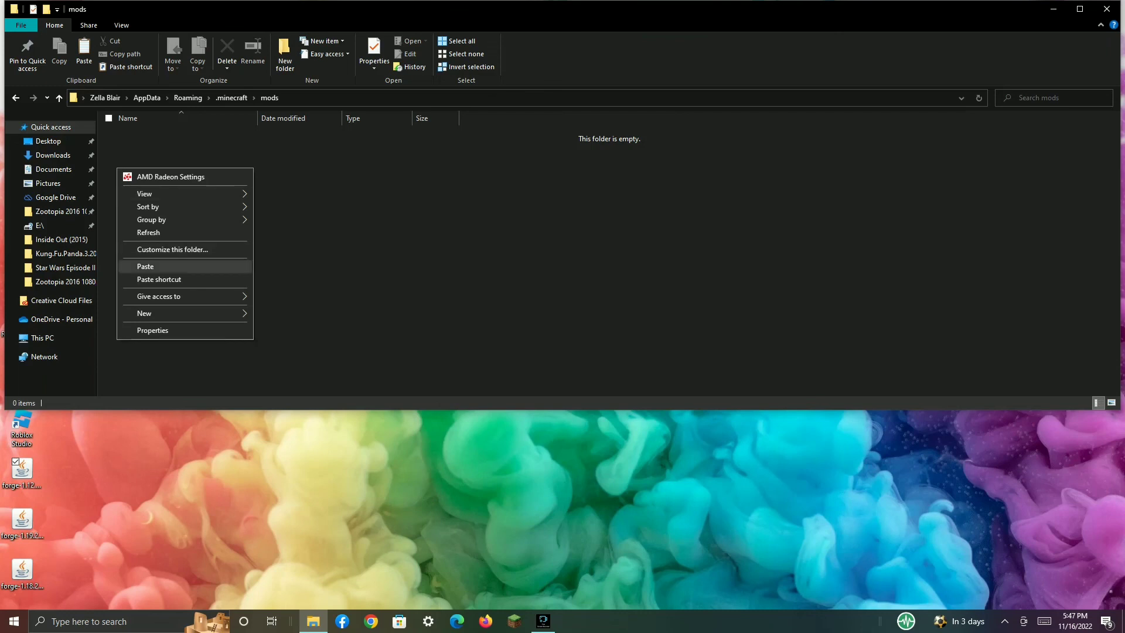
left_click(146, 266)
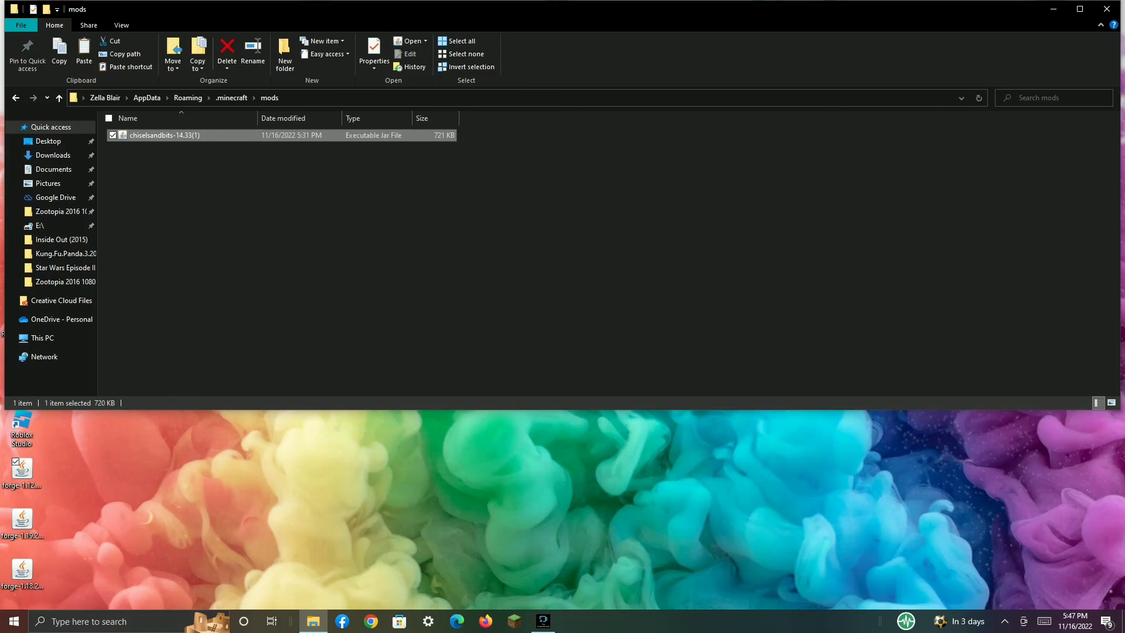
left_click(193, 262)
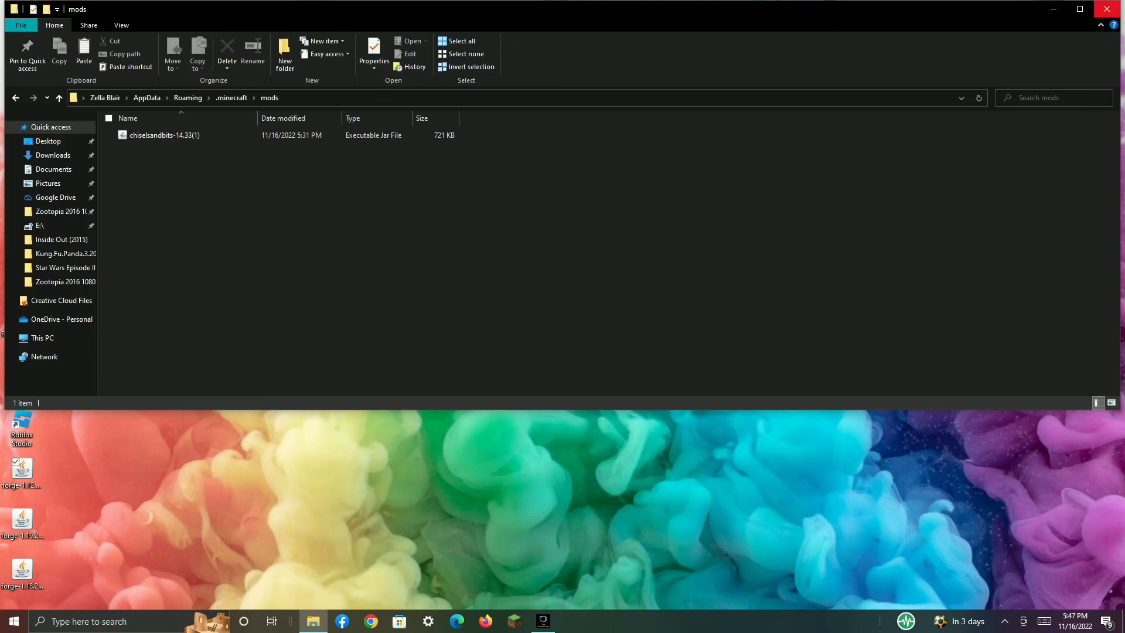
left_click(1106, 8)
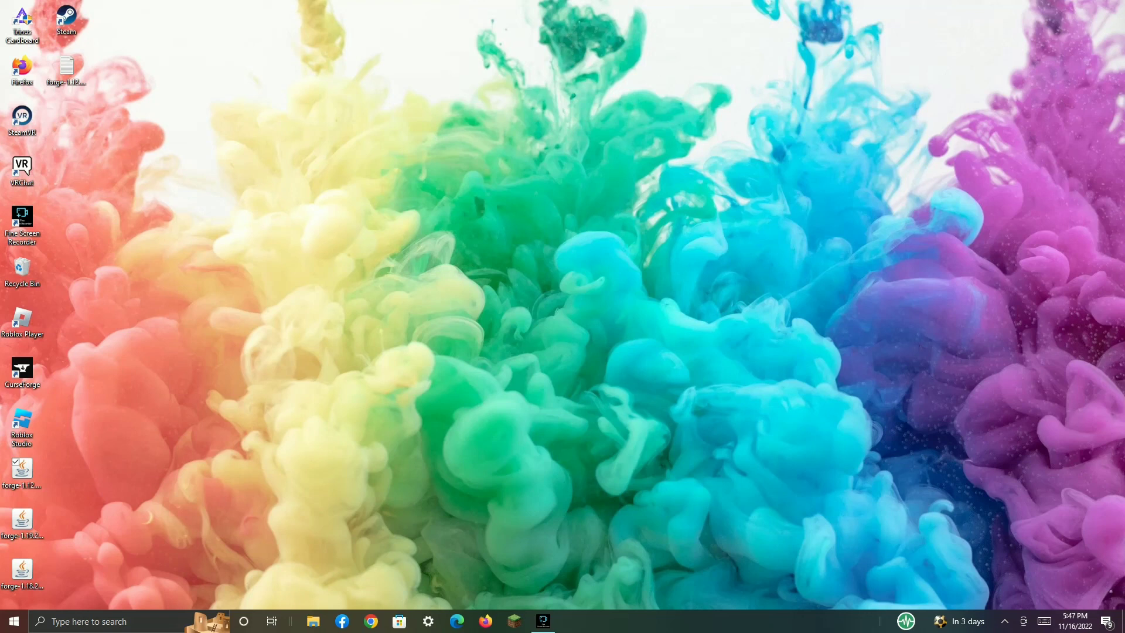
left_click_drag(486, 513, 508, 532)
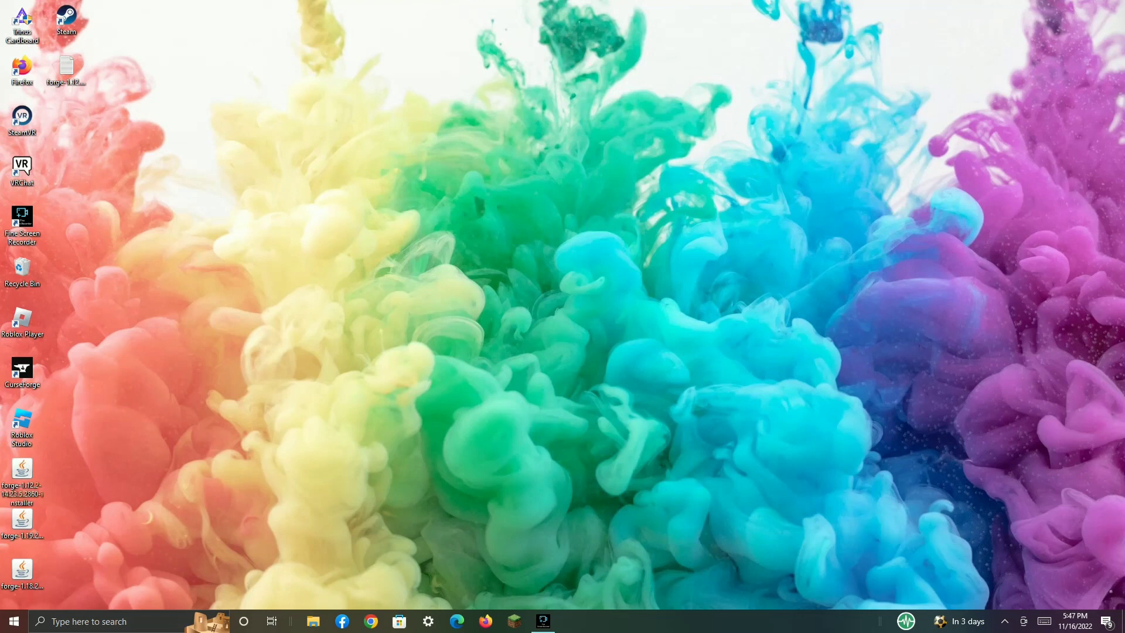